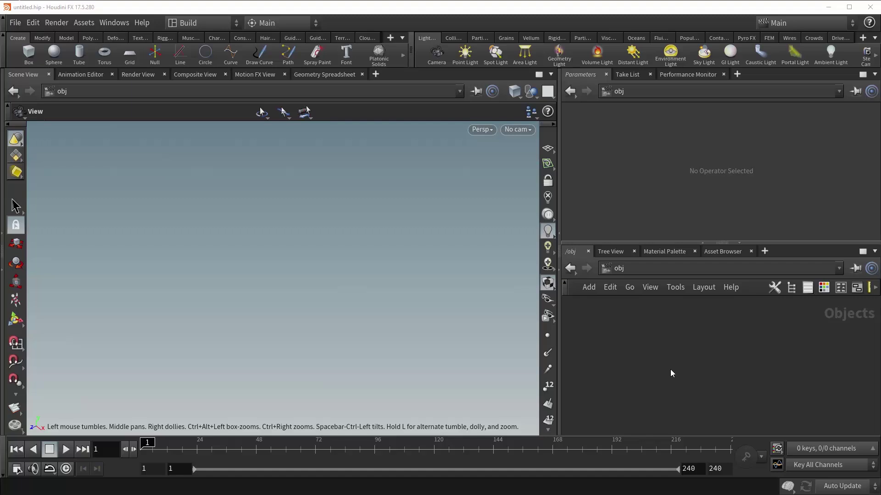
# Create a Geometry object in the scene network and go inside it.
pyautogui.press('Tab')
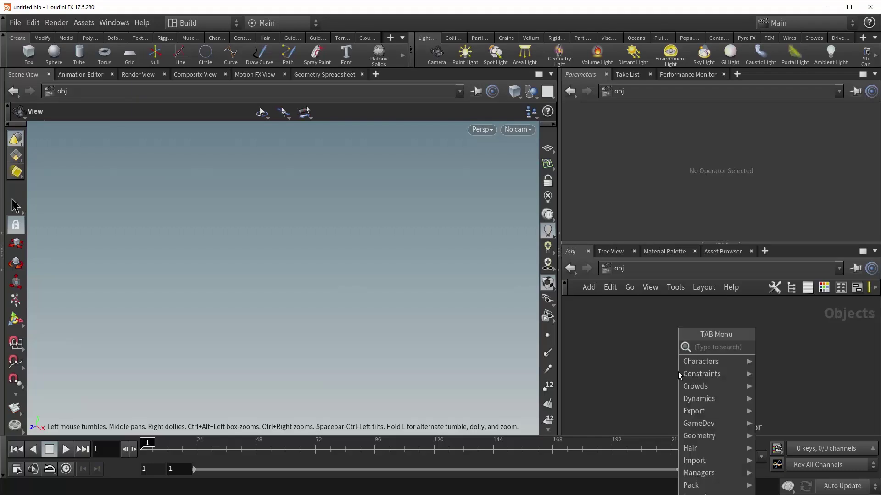
pyautogui.write('geo')
pyautogui.press('Return')
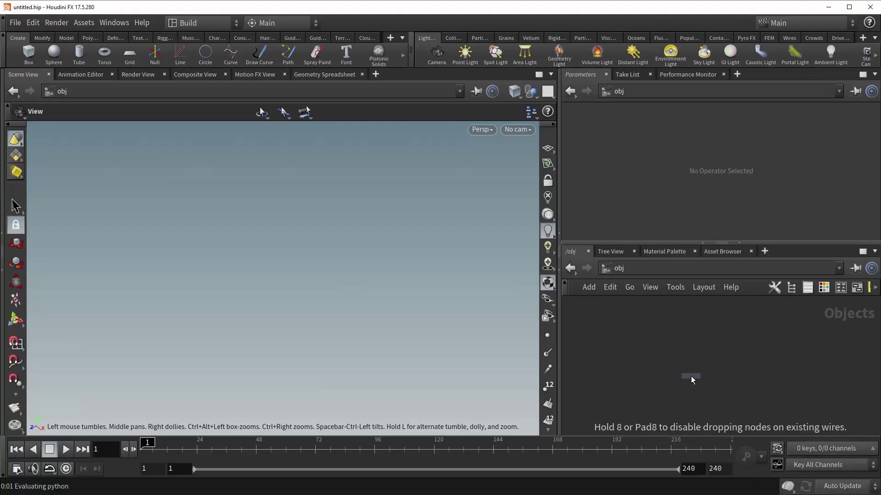
pyautogui.click(691, 376)
pyautogui.doubleClick(691, 376)
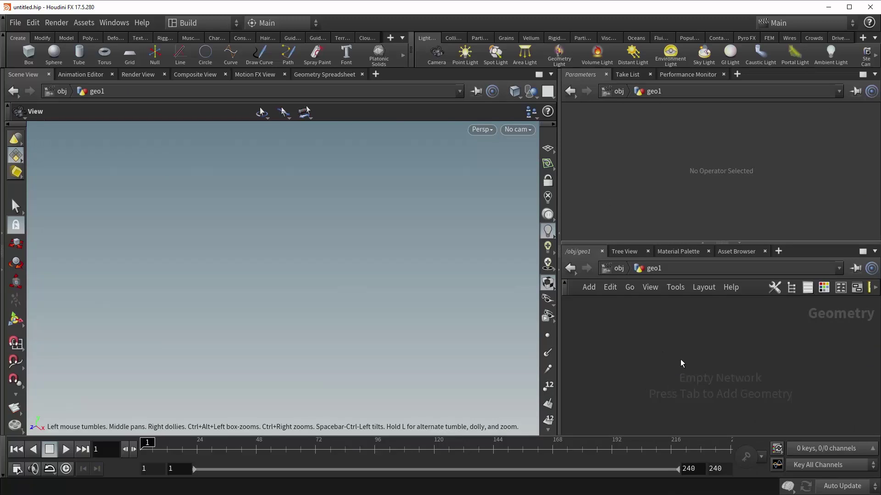
# Place a Copy to Points node in the empty geometry network.
pyautogui.press('Tab')
pyautogui.write('copy')
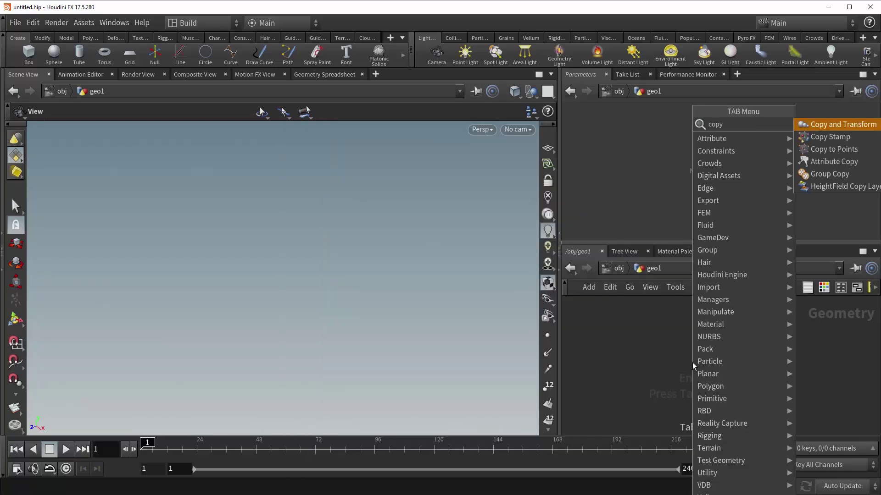
pyautogui.press('Down')
pyautogui.press('Down')
pyautogui.press('Return')
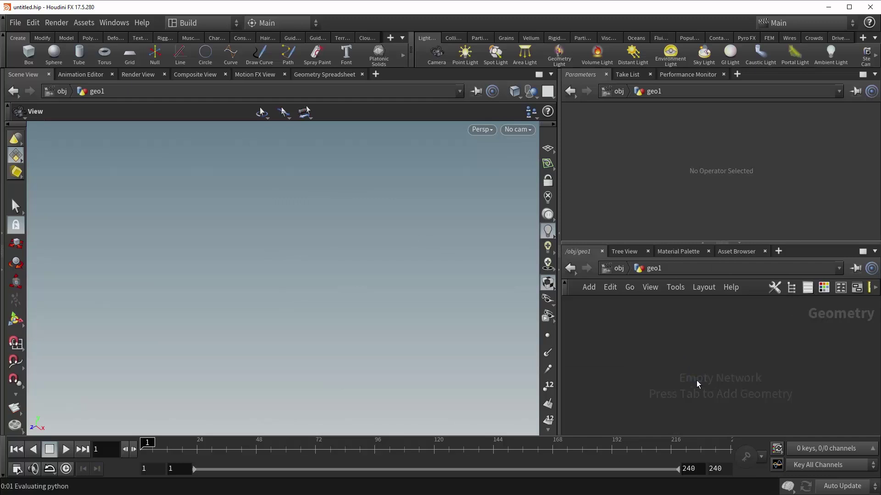
pyautogui.click(697, 380)
# Place a Grid node above and beside the Copy to Points node, with 5 rows and 5 columns.
pyautogui.press('Tab')
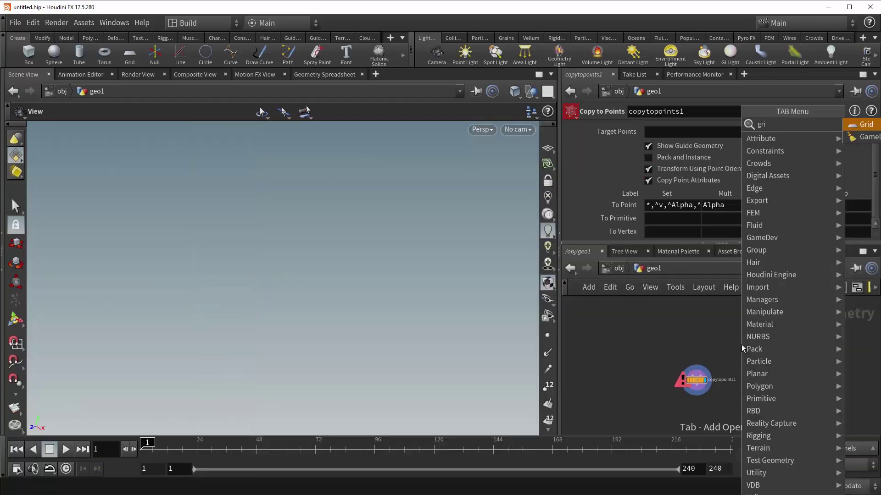
pyautogui.press('Return')
pyautogui.click(741, 345)
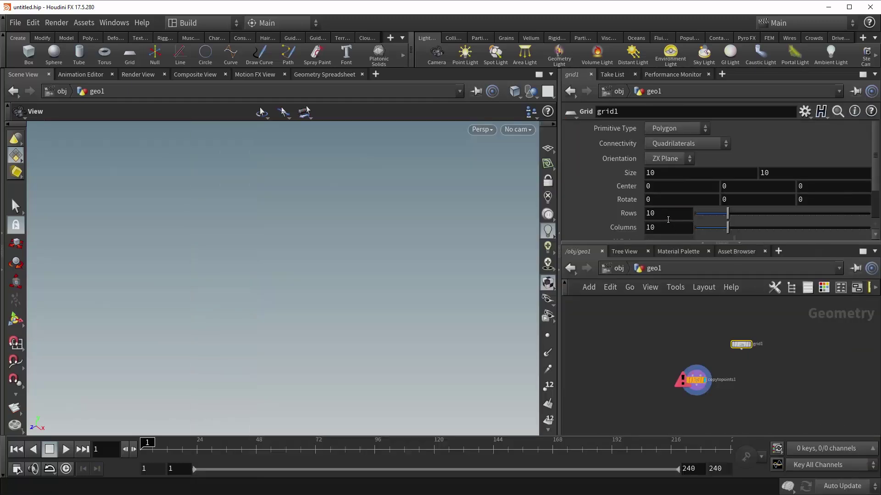
pyautogui.doubleClick(668, 220)
pyautogui.write('5')
pyautogui.press('Tab')
pyautogui.write('5')
pyautogui.press('Return')
# Wire a new Add node after the grid and have it delete the geometry but keep the points.
pyautogui.press('Tab')
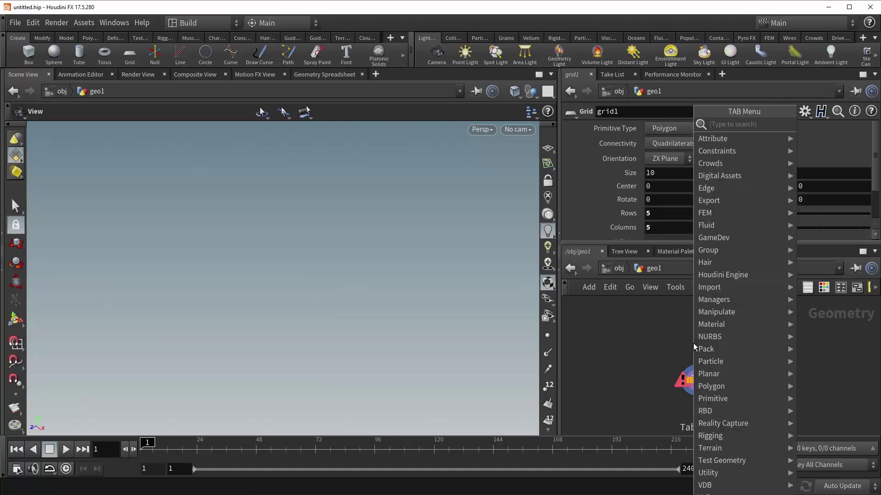
pyautogui.write('add')
pyautogui.press('Return')
pyautogui.click(740, 362)
pyautogui.moveTo(741, 349); pyautogui.dragTo(738, 363)
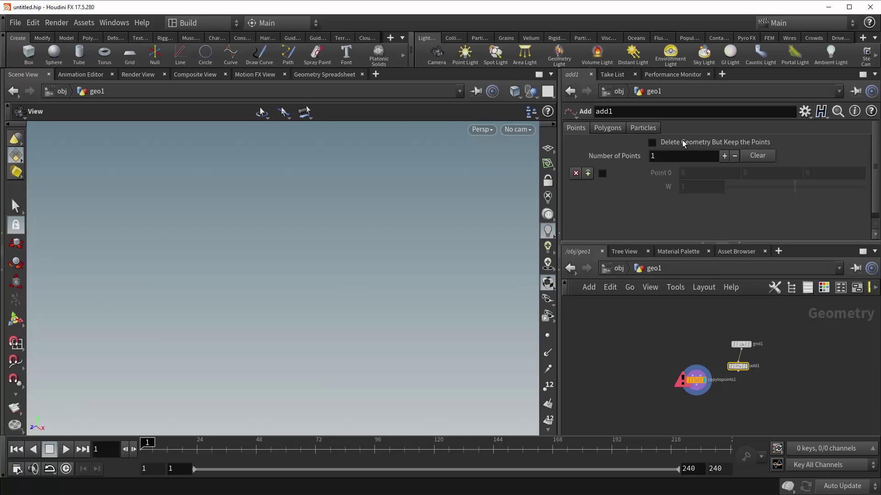
pyautogui.click(683, 144)
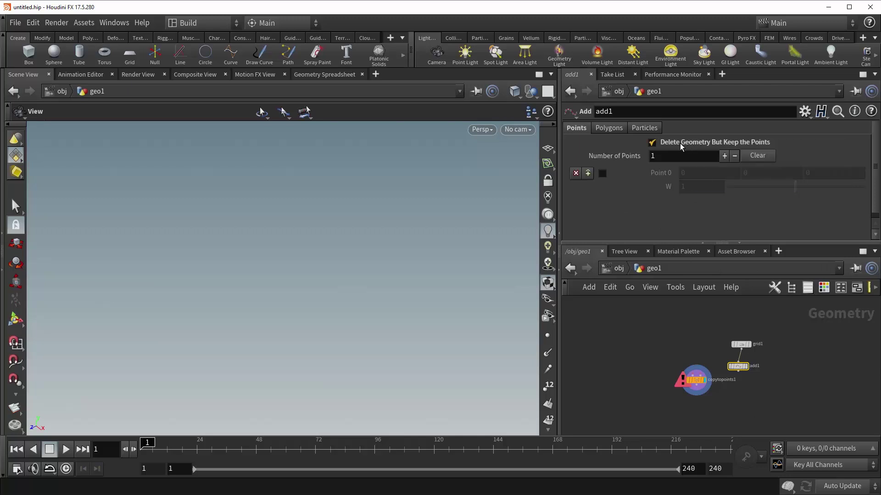
# Display the grid and the Add node's points in turn to compare their outputs.
pyautogui.click(752, 349)
pyautogui.moveTo(749, 371)
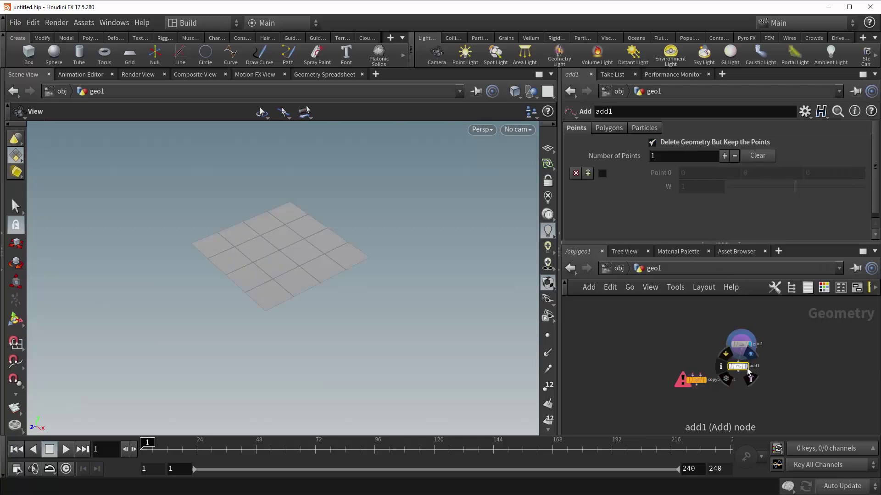
pyautogui.click(749, 372)
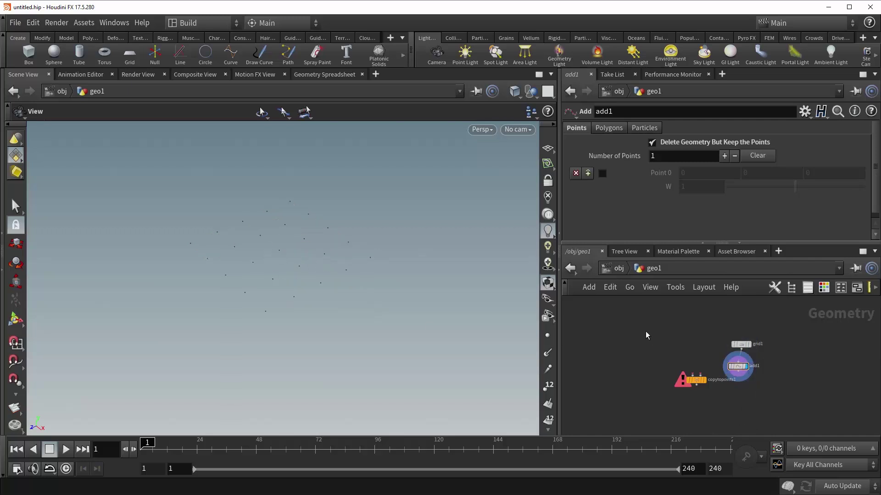
# Place a Pig Head test geometry node in the network and turn off its Add Shader option.
pyautogui.press('Tab')
pyautogui.write('pi')
pyautogui.press('Return')
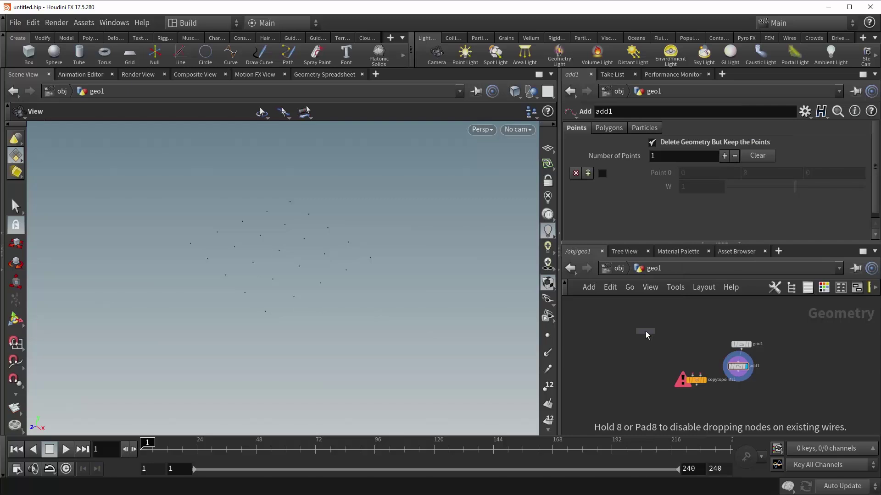
pyautogui.click(645, 340)
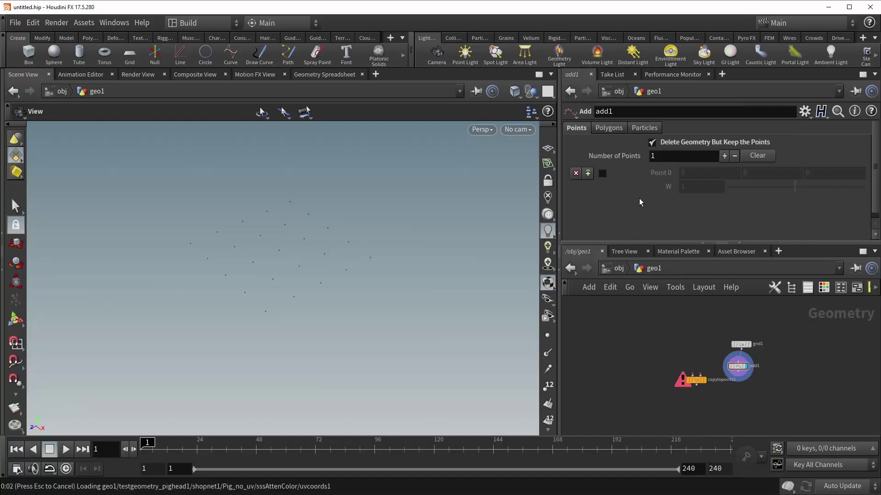
pyautogui.click(648, 183)
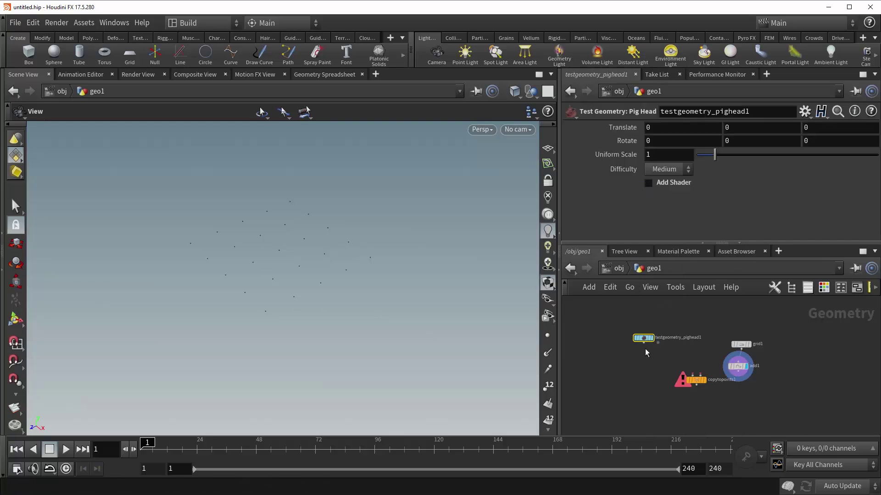
# Connect the pig head and the Add node's points to Copy to Points, display the result, and space out the point nodes.
pyautogui.click(644, 343)
pyautogui.click(692, 374)
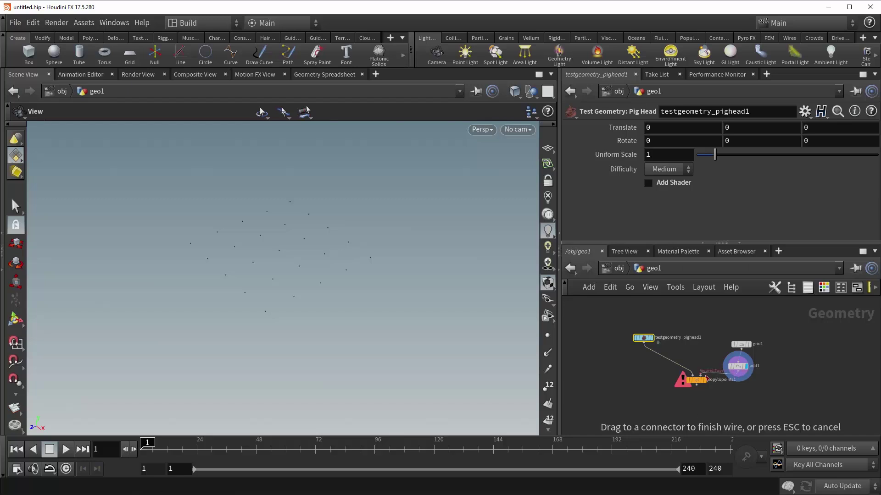
pyautogui.click(705, 380)
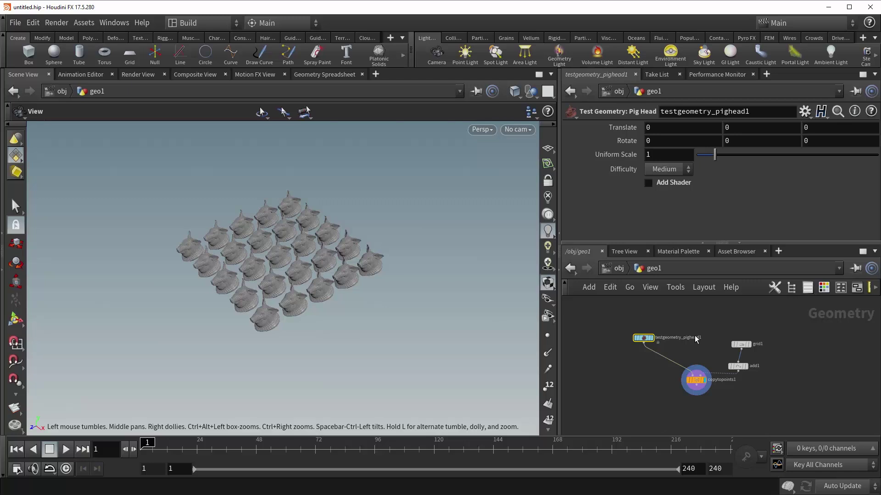
pyautogui.moveTo(760, 317)
pyautogui.mouseDown()
pyautogui.moveTo(741, 376)
pyautogui.moveTo(747, 328)
pyautogui.mouseUp()
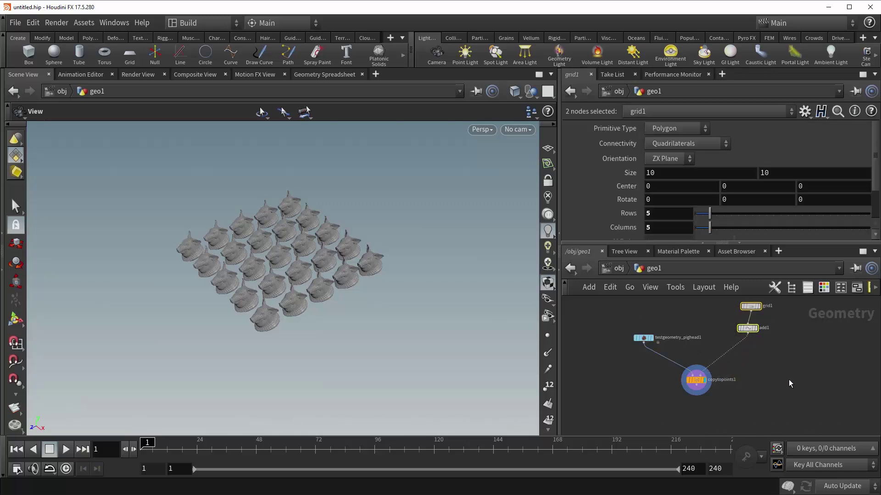
# Insert an Attribute Randomize node between the Add node and Copy to Points.
pyautogui.moveTo(789, 375); pyautogui.dragTo(750, 390, button='middle')
pyautogui.click(750, 390)
pyautogui.press('Tab')
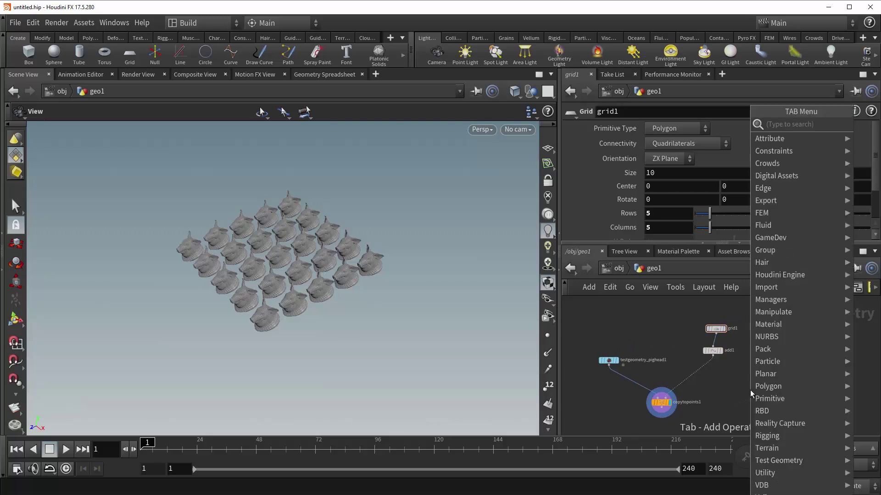
pyautogui.press('Return')
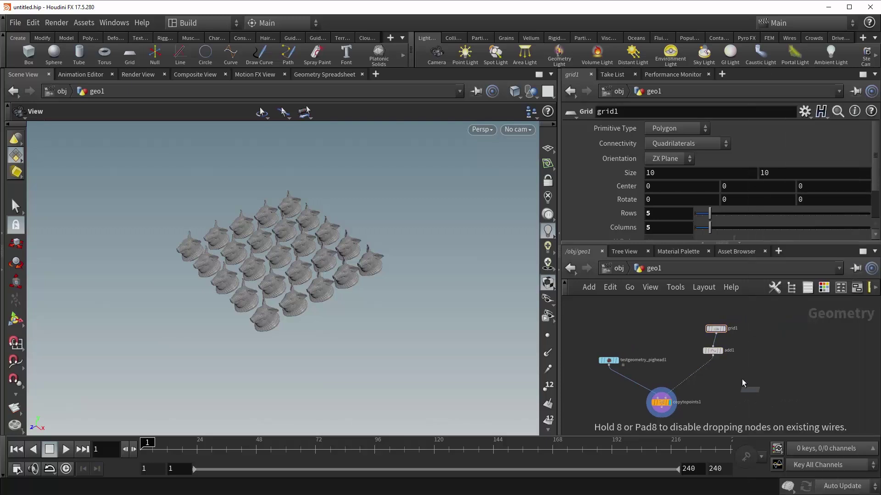
pyautogui.click(699, 371)
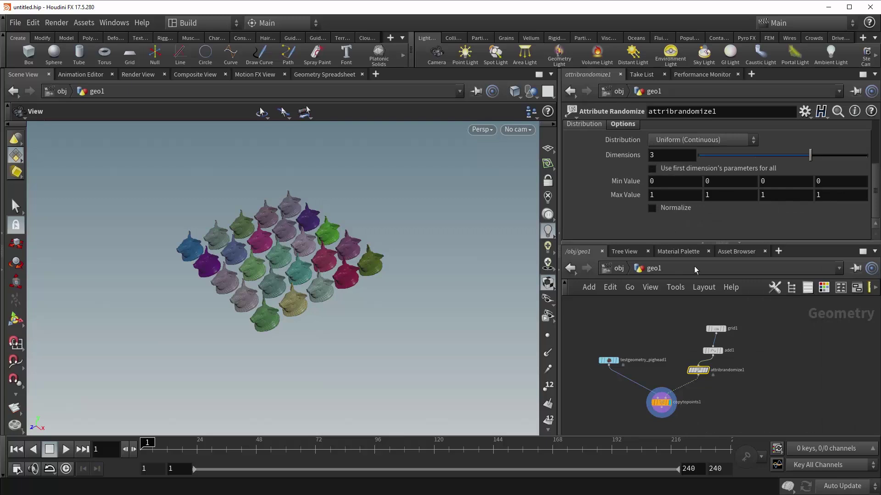
# Set the Attribute Randomize node's attribute name to pscale and inspect the copied pig heads.
pyautogui.scroll(3, 826, 184)
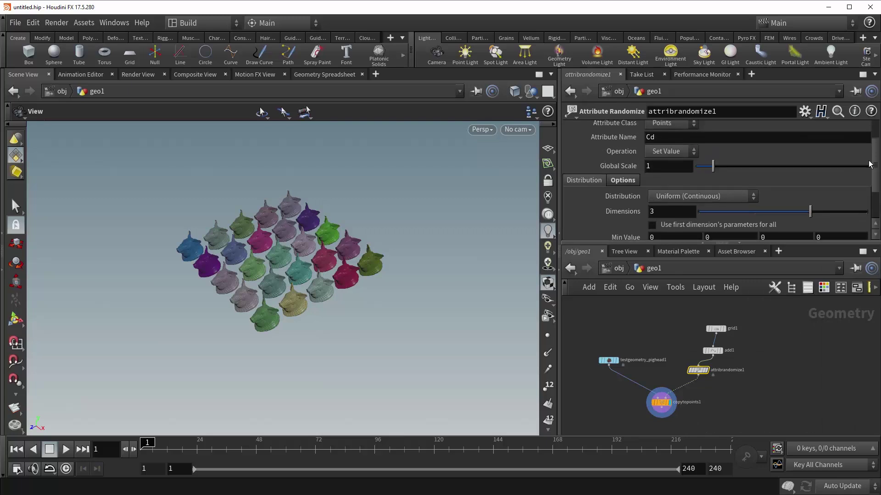
pyautogui.doubleClick(802, 140)
pyautogui.write('pscale')
pyautogui.press('Return')
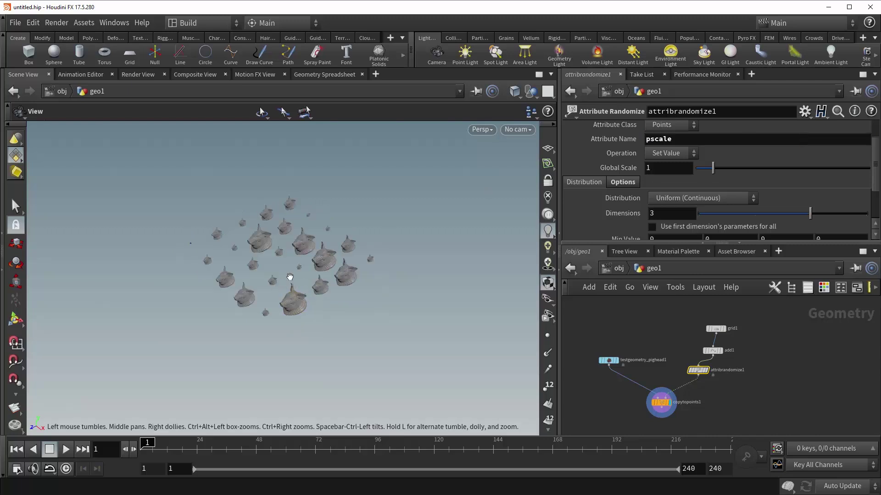
pyautogui.scroll(5, 441, 261)
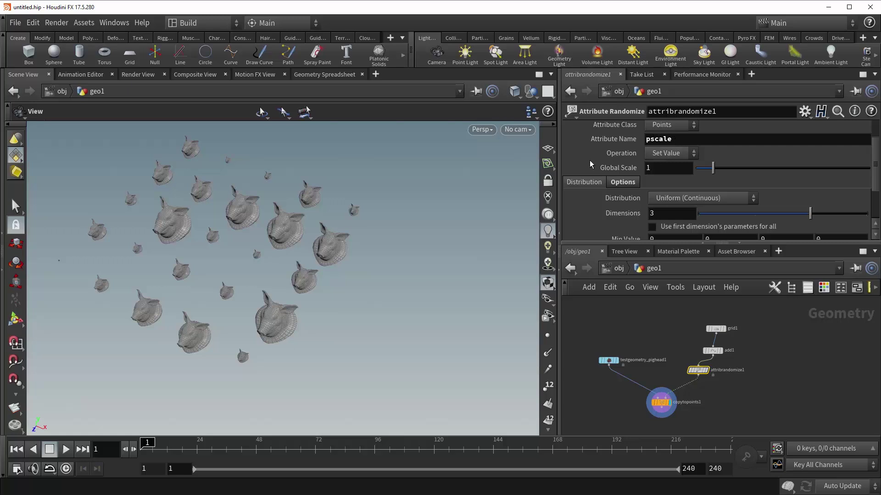
pyautogui.moveTo(282, 246); pyautogui.dragTo(291, 266, button='middle')
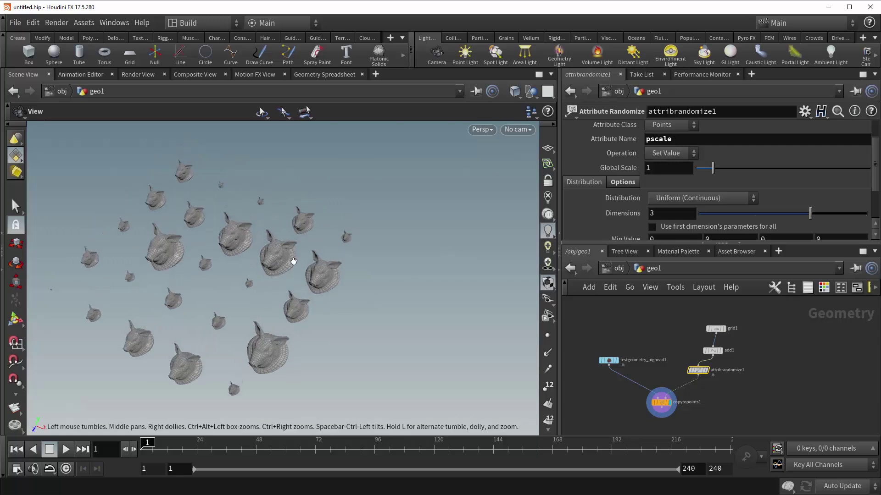
pyautogui.scroll(-2, 291, 266)
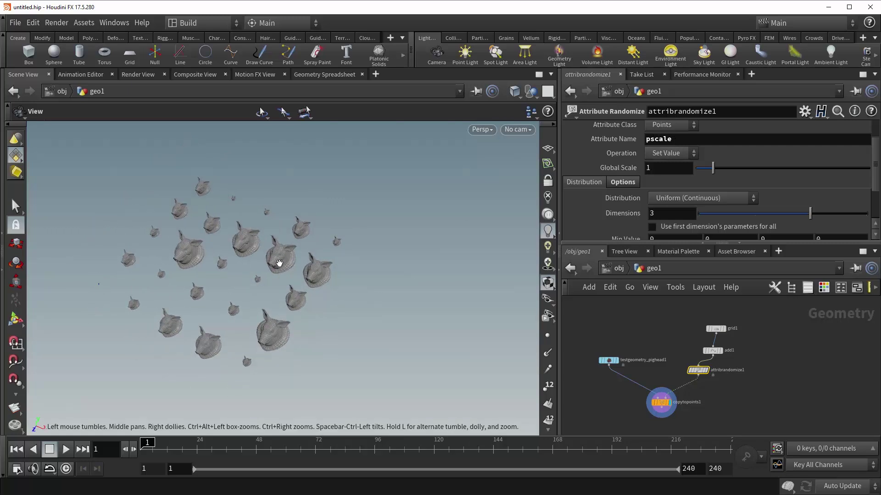
pyautogui.moveTo(265, 263); pyautogui.dragTo(246, 235)
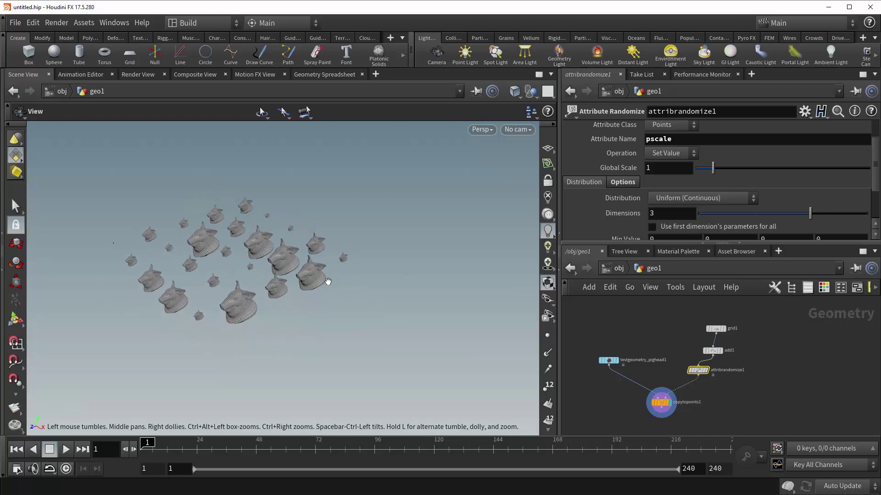
pyautogui.moveTo(305, 285); pyautogui.dragTo(349, 295)
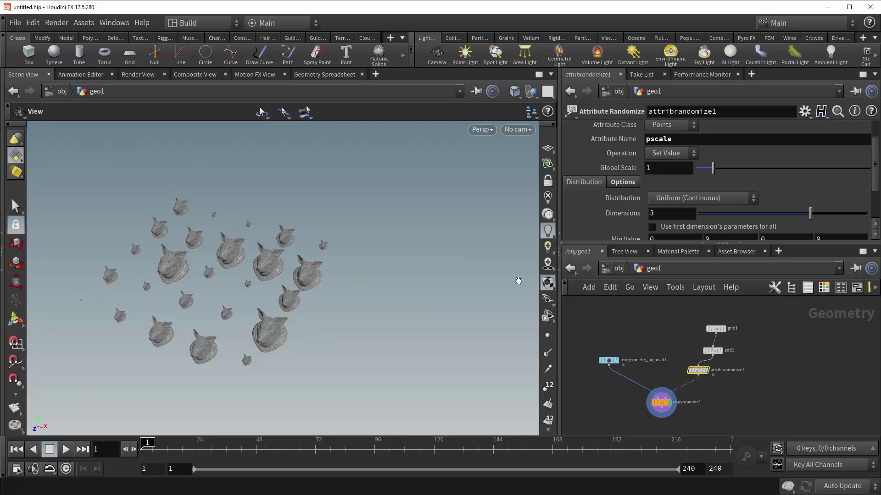
# Change the randomized attribute's name to scale.
pyautogui.click(650, 139)
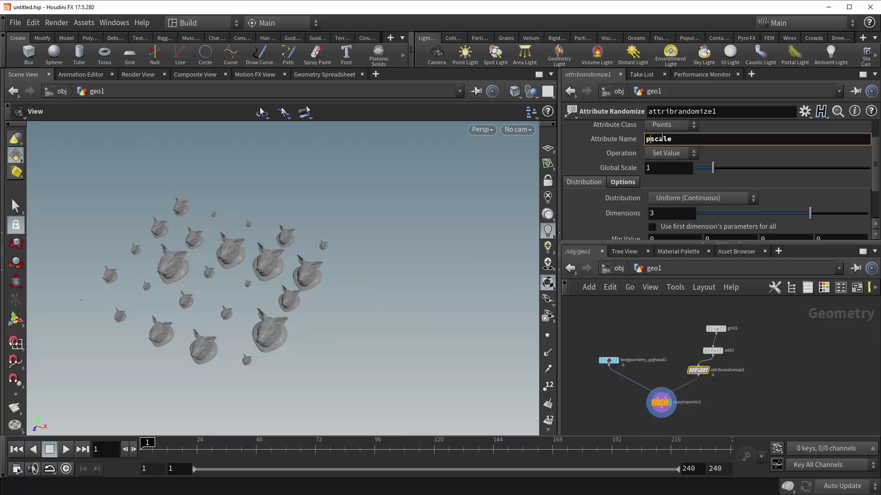
pyautogui.press('BackSpace')
pyautogui.press('Return')
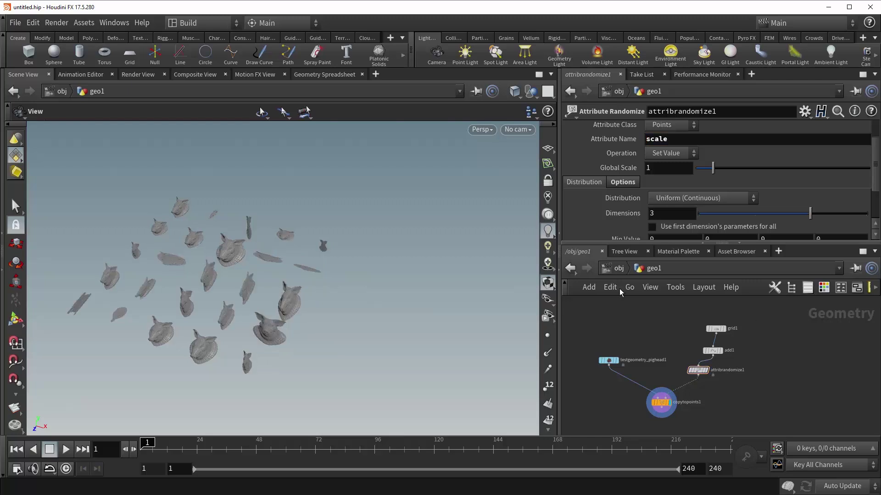
# Examine the randomly scaled pig heads from several angles, along with the distribution's dimensions and min/max values.
pyautogui.moveTo(293, 300); pyautogui.dragTo(348, 303)
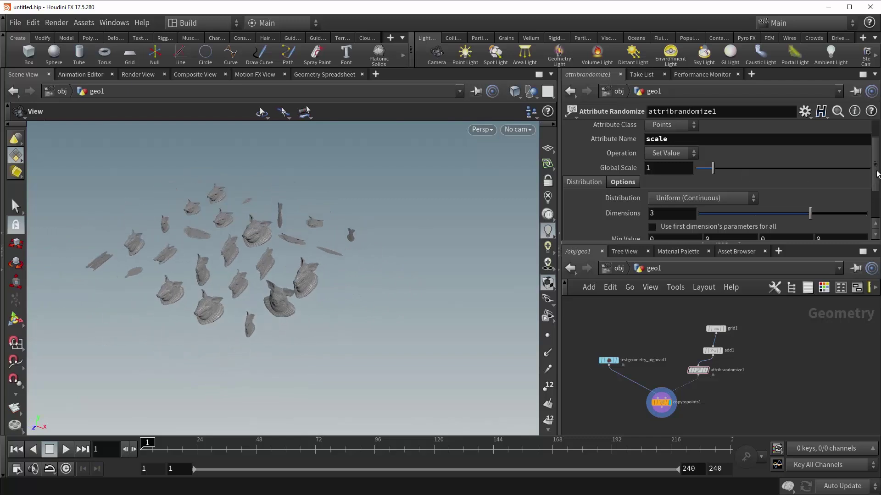
pyautogui.scroll(-2, 877, 173)
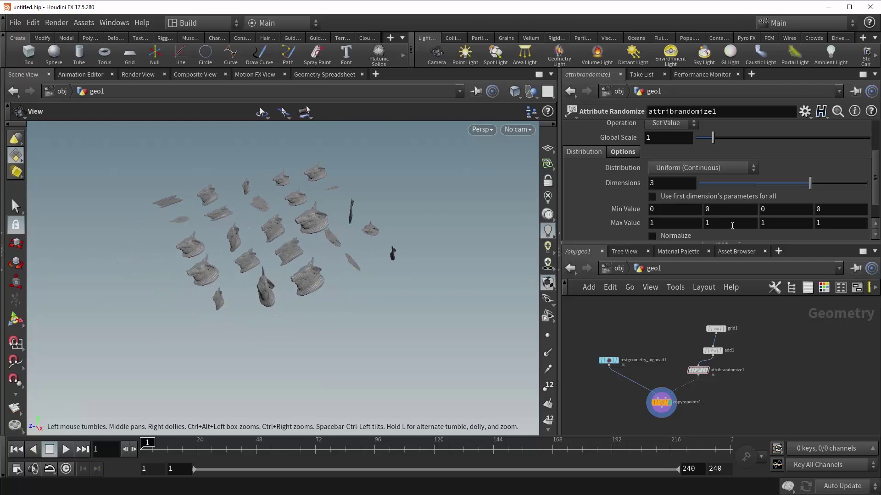
pyautogui.moveTo(340, 309); pyautogui.dragTo(375, 294)
pyautogui.moveTo(273, 285); pyautogui.dragTo(273, 282, button='middle')
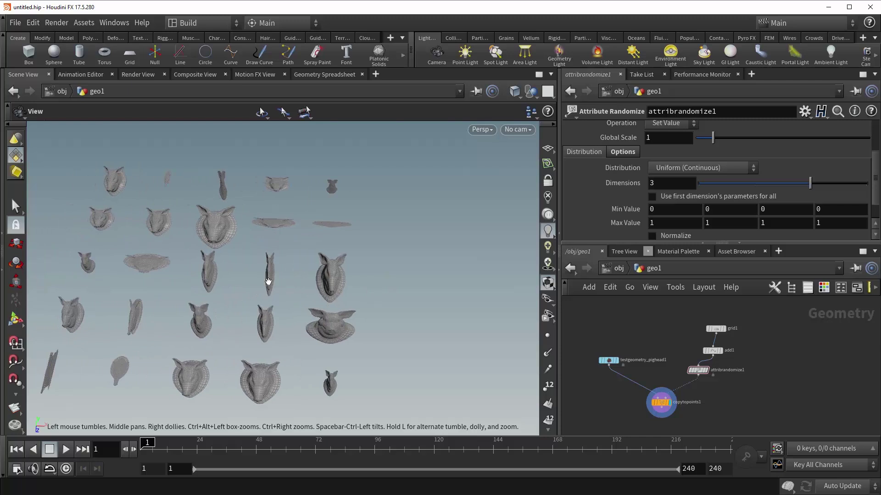
pyautogui.moveTo(283, 293); pyautogui.dragTo(204, 277)
pyautogui.moveTo(118, 246); pyautogui.dragTo(144, 210)
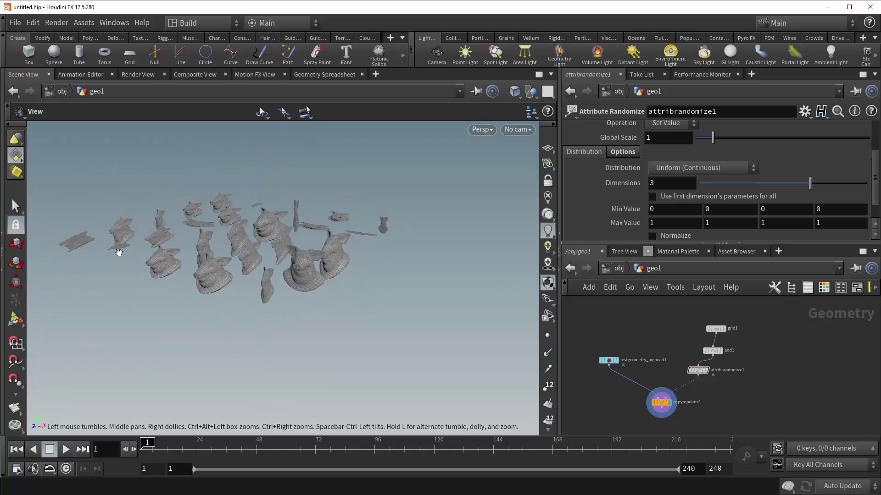
pyautogui.moveTo(291, 271); pyautogui.dragTo(261, 291, button='middle')
pyautogui.moveTo(291, 267); pyautogui.dragTo(295, 275)
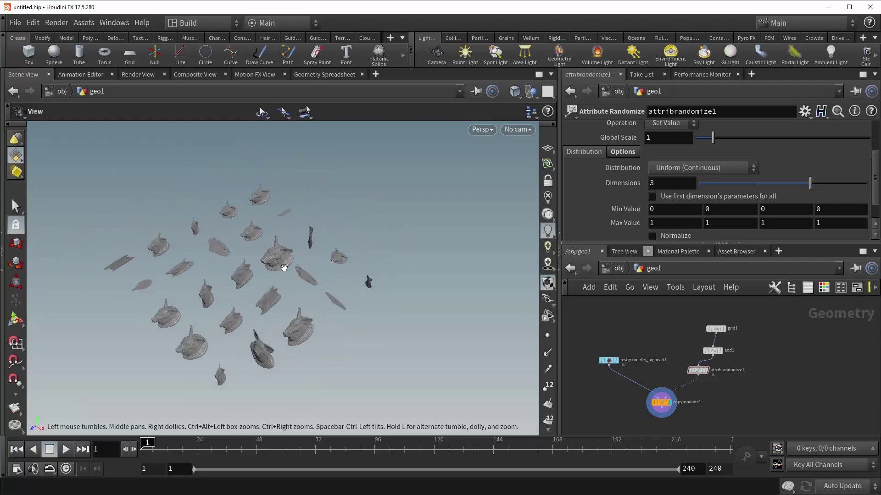
# Set the Attribute Randomize node's dimensions to 4 and its attribute name to rot, and inspect the rotated pig heads.
pyautogui.moveTo(298, 276); pyautogui.dragTo(257, 298, button='right')
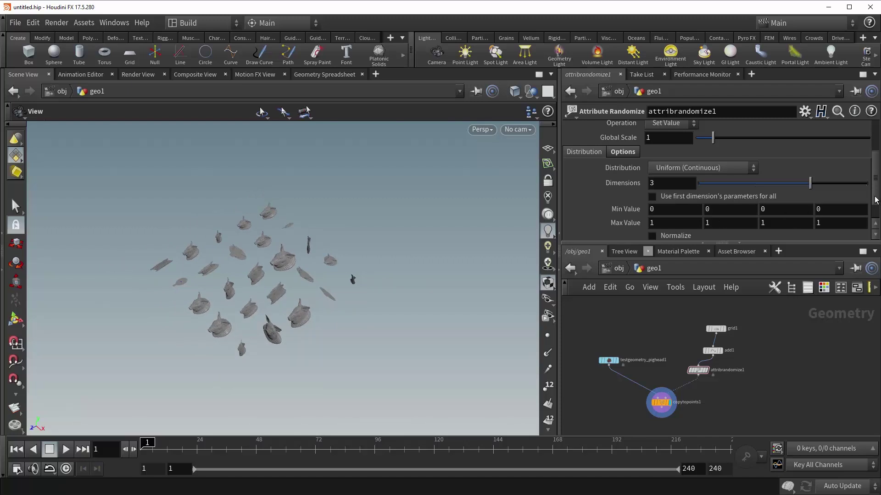
pyautogui.moveTo(875, 200); pyautogui.dragTo(873, 191)
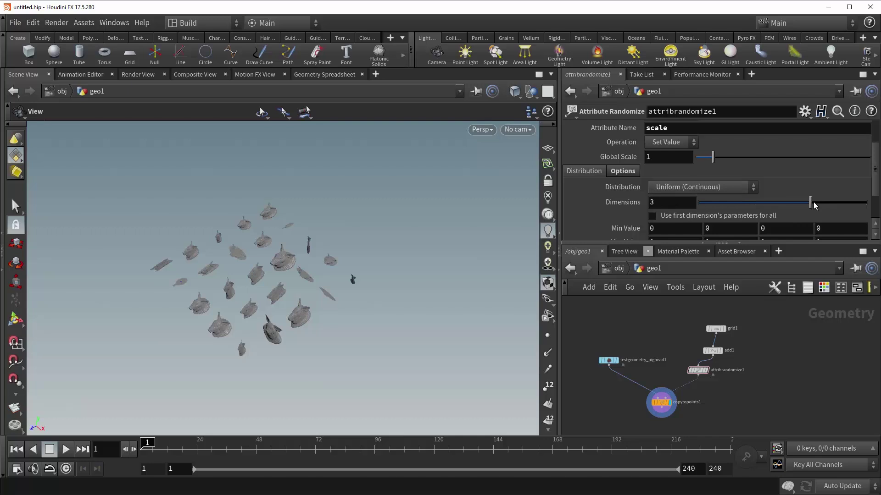
pyautogui.moveTo(829, 205); pyautogui.dragTo(862, 205)
pyautogui.click(812, 128)
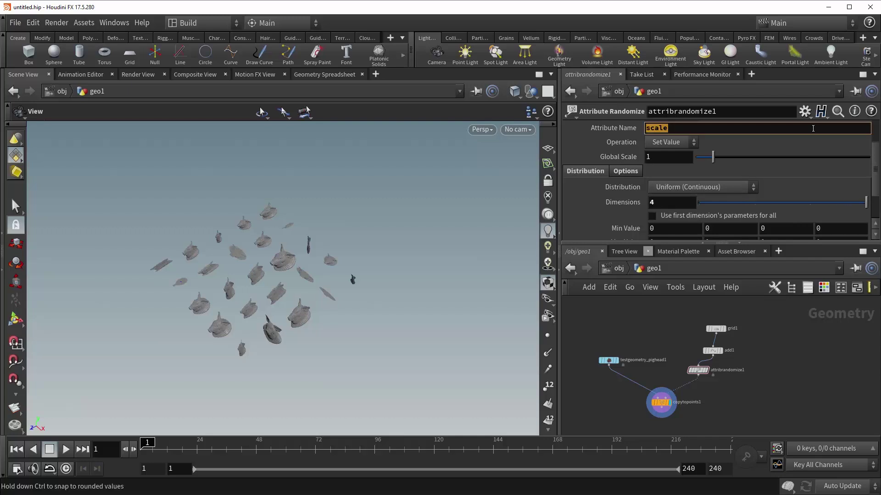
pyautogui.write('rot')
pyautogui.press('Return')
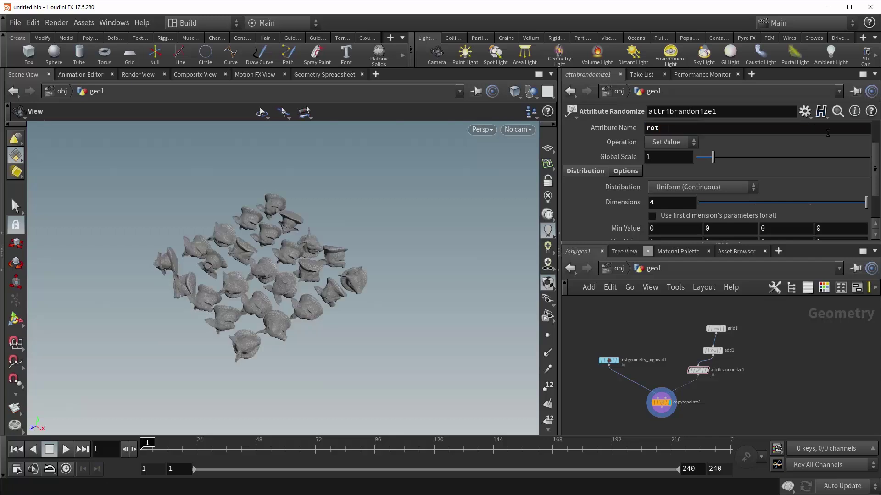
pyautogui.press('space')
pyautogui.moveTo(303, 298); pyautogui.dragTo(282, 307)
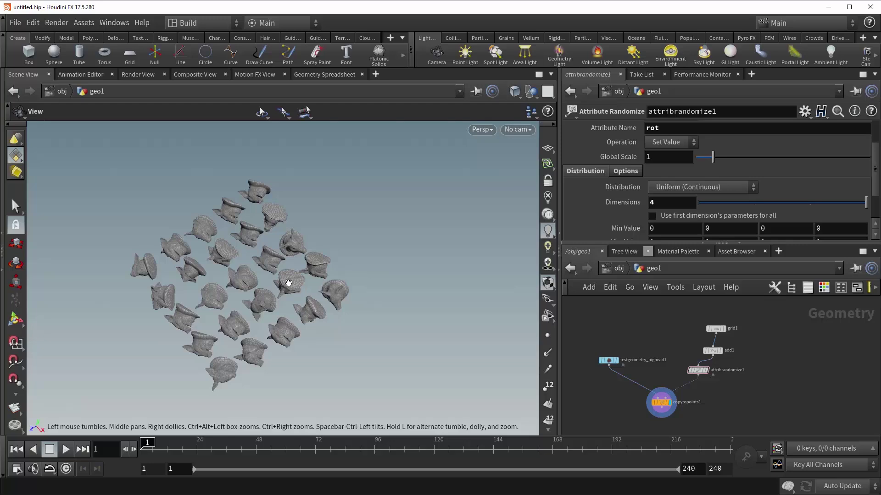
pyautogui.moveTo(289, 286); pyautogui.dragTo(318, 277)
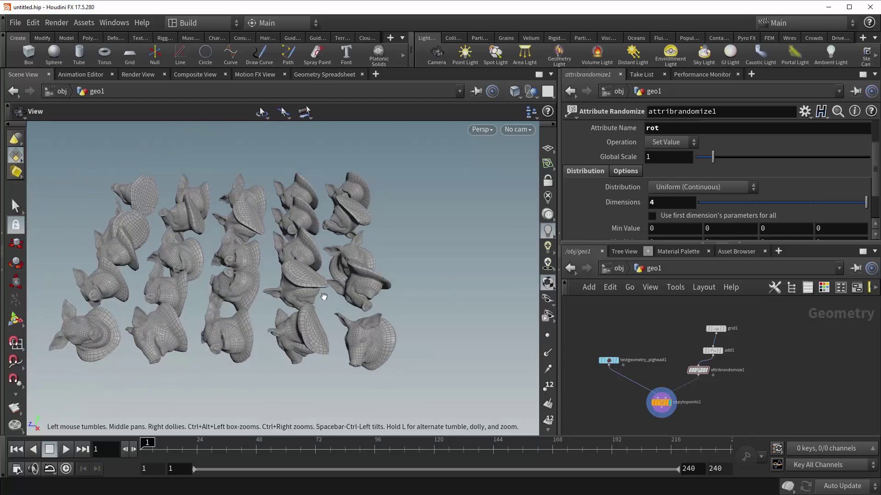
pyautogui.moveTo(315, 285); pyautogui.dragTo(284, 331, button='right')
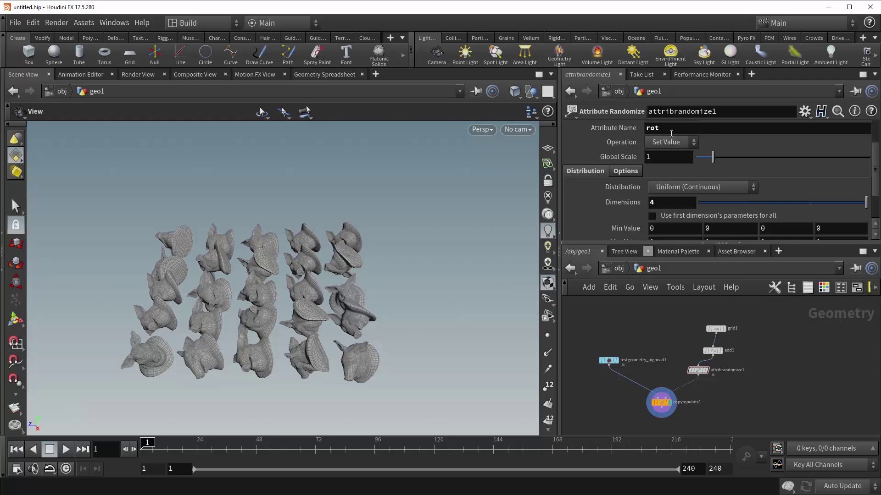
pyautogui.moveTo(351, 286); pyautogui.dragTo(335, 304, button='middle')
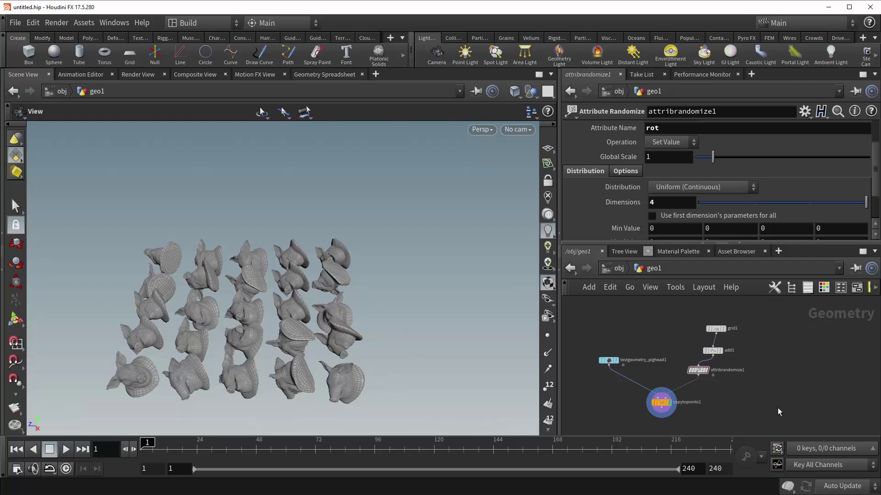
# Delete the Attribute Randomize node and insert an Attribute Create node between the Add and Copy to Points nodes.
pyautogui.moveTo(777, 407); pyautogui.dragTo(714, 397, button='middle')
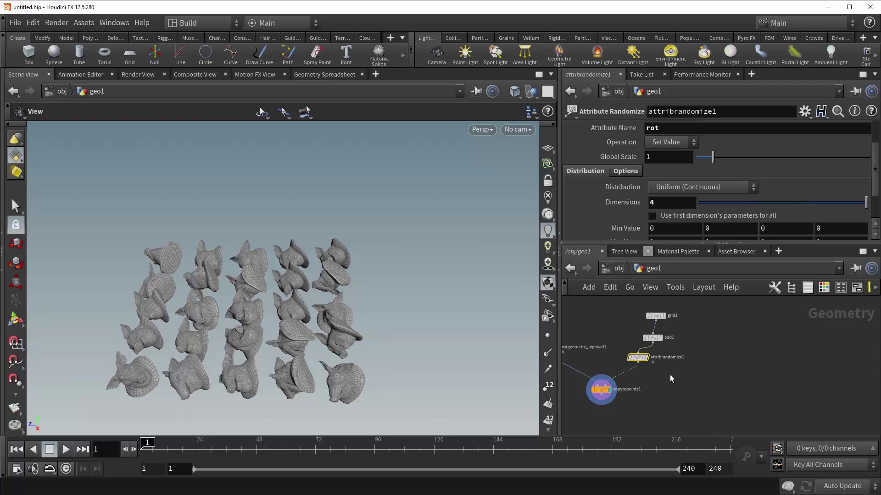
pyautogui.press('Delete')
pyautogui.press('Tab')
pyautogui.write('attrib')
pyautogui.press('Return')
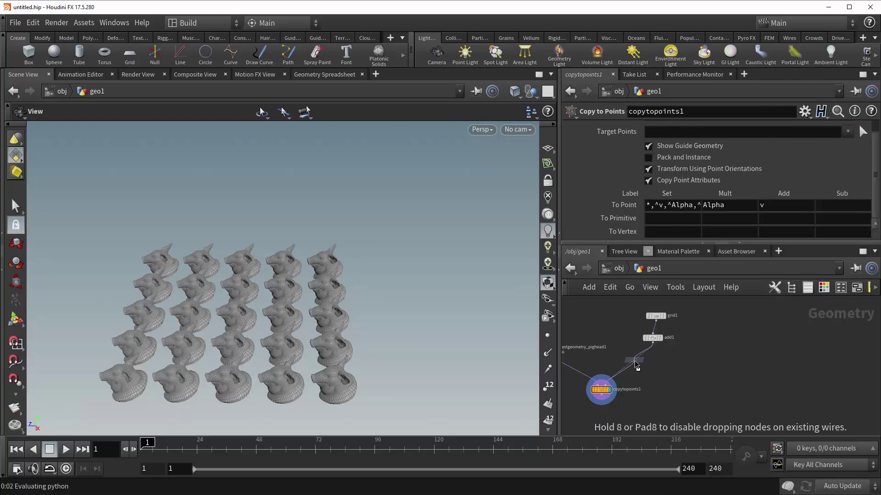
pyautogui.click(634, 361)
pyautogui.moveTo(638, 360); pyautogui.dragTo(649, 362)
# Set the Attribute Create node's attribute size to 3 and name the attribute trans.
pyautogui.moveTo(877, 187); pyautogui.dragTo(878, 197)
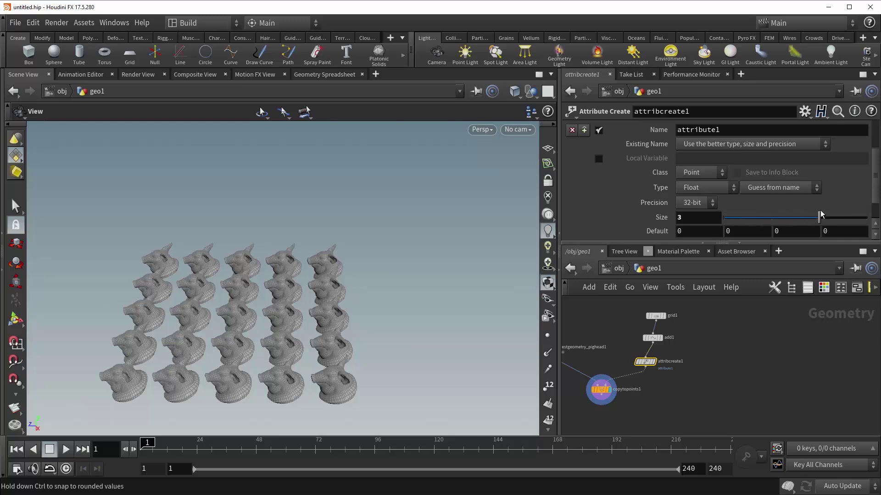
pyautogui.moveTo(876, 196); pyautogui.dragTo(830, 164)
pyautogui.doubleClick(828, 169)
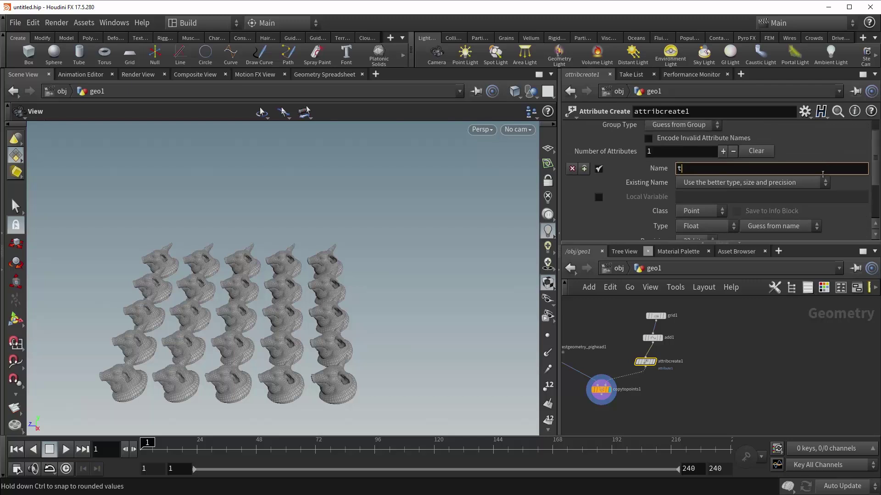
pyautogui.write('s')
pyautogui.press('Return')
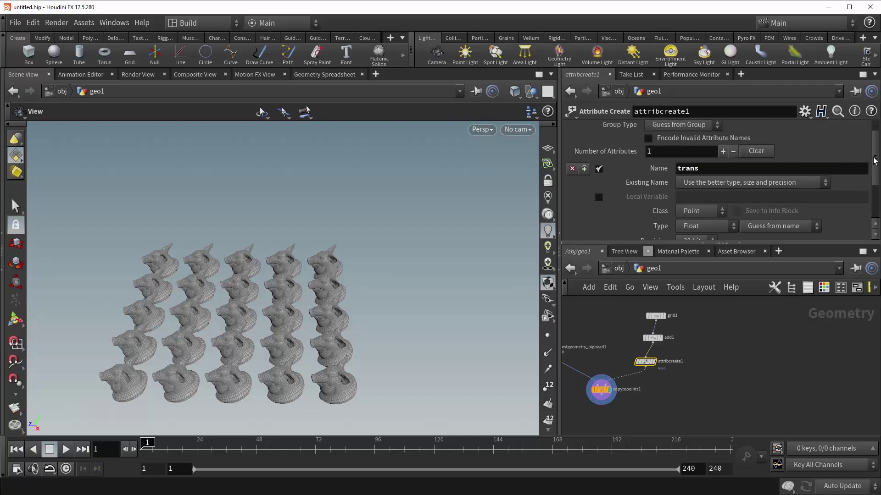
# Set the second component of the trans attribute's value to 4 and inspect the copies against the grid points.
pyautogui.scroll(-3, 806, 230)
pyautogui.click(756, 225)
pyautogui.write('4')
pyautogui.press('Return')
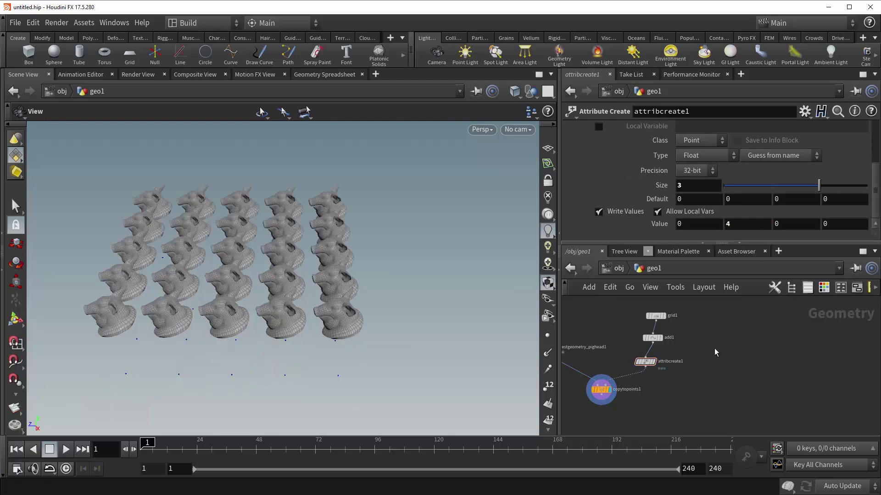
pyautogui.moveTo(342, 363); pyautogui.dragTo(299, 339)
pyautogui.moveTo(298, 338); pyautogui.dragTo(436, 326, button='right')
pyautogui.moveTo(436, 326); pyautogui.dragTo(311, 339)
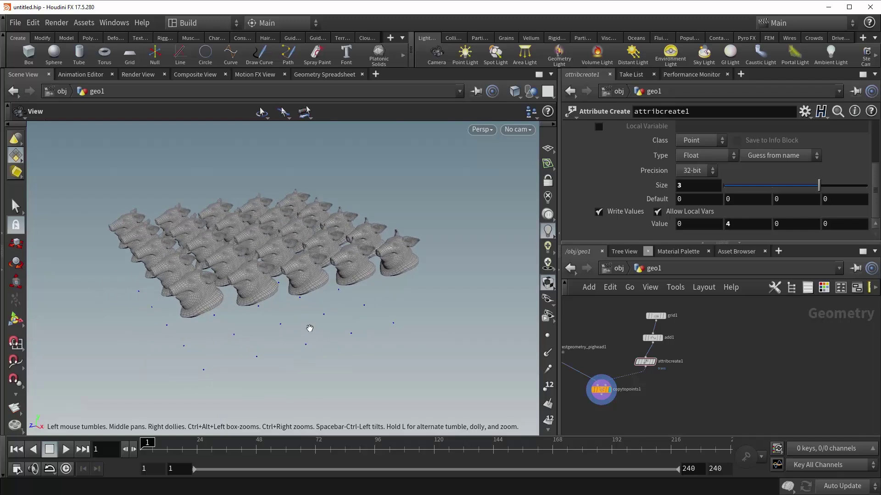
pyautogui.moveTo(298, 277); pyautogui.dragTo(282, 331)
pyautogui.moveTo(313, 261); pyautogui.dragTo(293, 309)
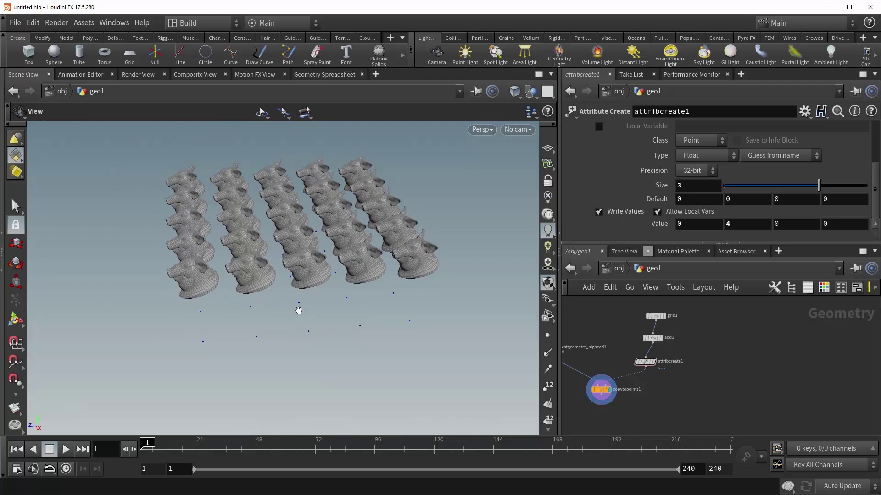
pyautogui.moveTo(325, 276); pyautogui.dragTo(327, 276)
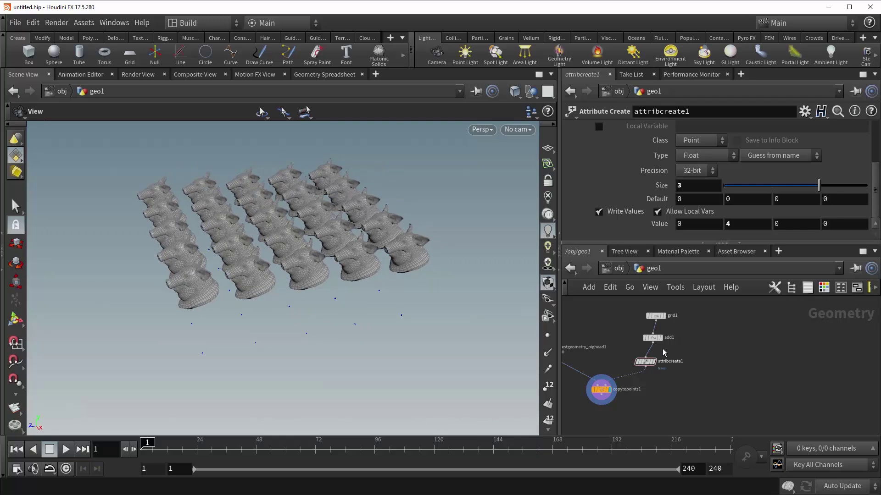
# Rename the created point attribute from trans to pivot.
pyautogui.moveTo(877, 210); pyautogui.dragTo(877, 177)
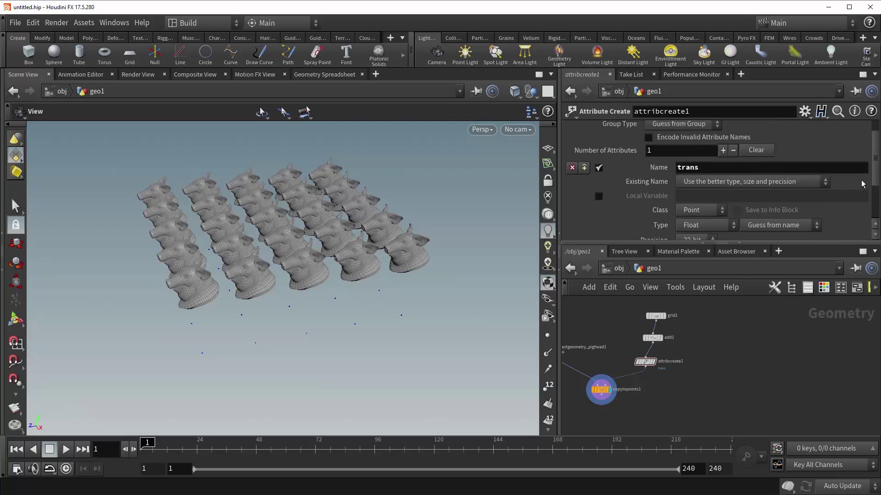
pyautogui.click(838, 169)
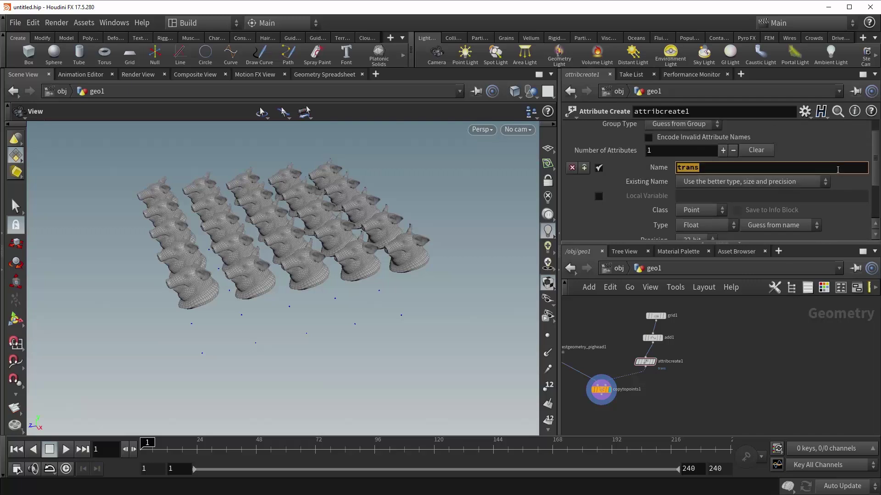
pyautogui.write('pivot')
pyautogui.press('Return')
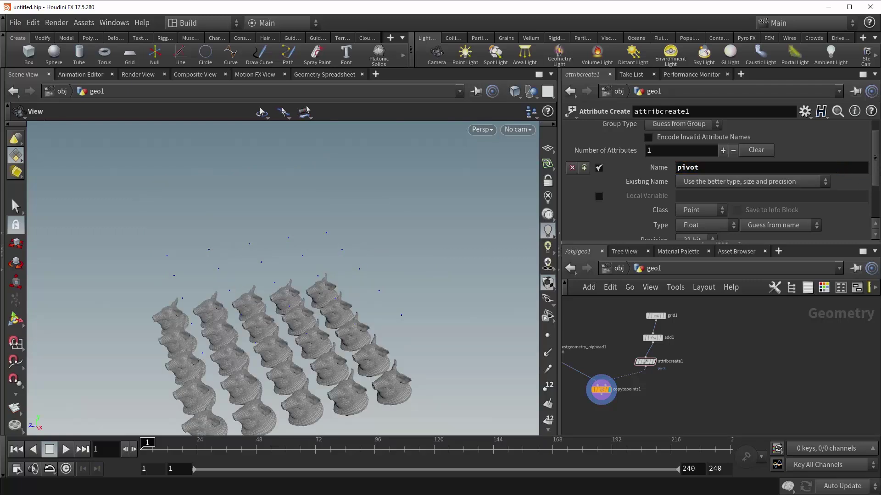
# Examine the pig heads' offset from the grid points from several angles, along with the pivot attribute's settings.
pyautogui.moveTo(379, 322); pyautogui.dragTo(348, 304)
pyautogui.moveTo(349, 264); pyautogui.dragTo(343, 283)
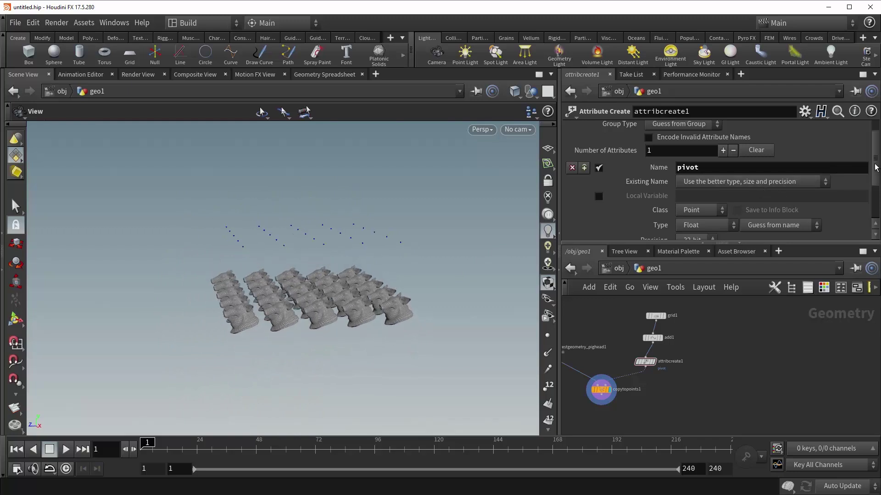
pyautogui.moveTo(875, 172); pyautogui.dragTo(875, 194)
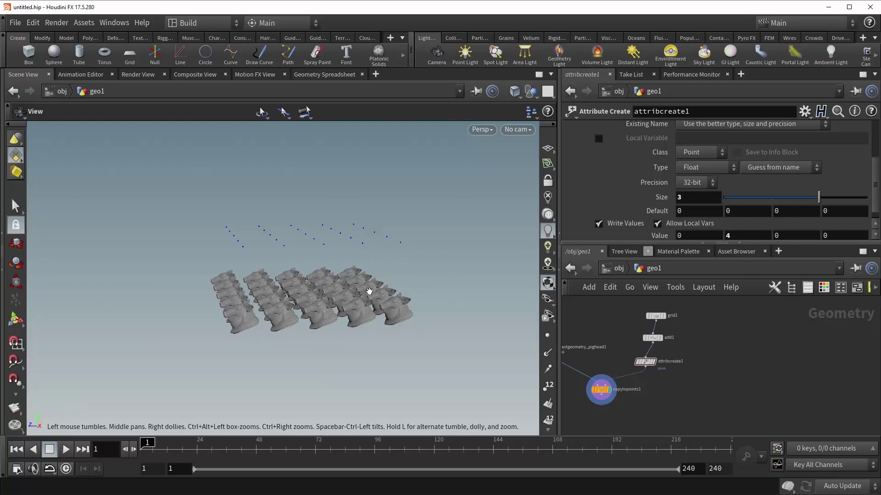
pyautogui.moveTo(347, 297); pyautogui.dragTo(356, 308)
pyautogui.moveTo(874, 190); pyautogui.dragTo(874, 165)
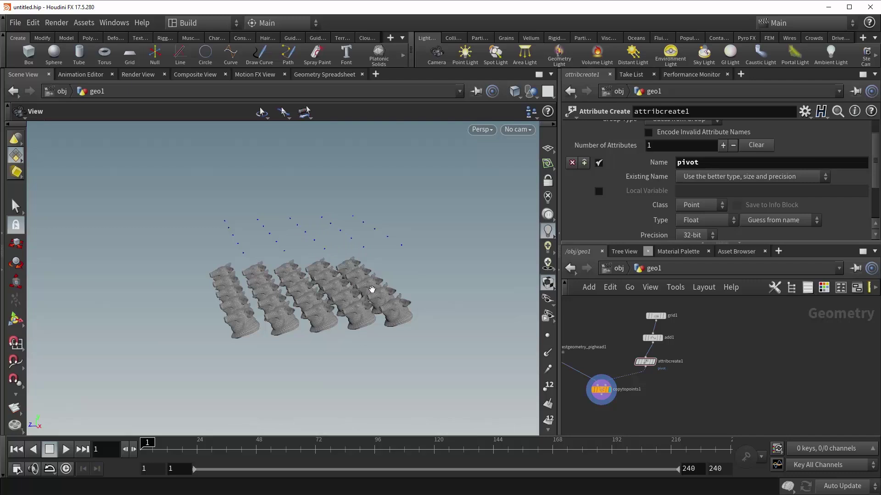
pyautogui.scroll(-1, 877, 177)
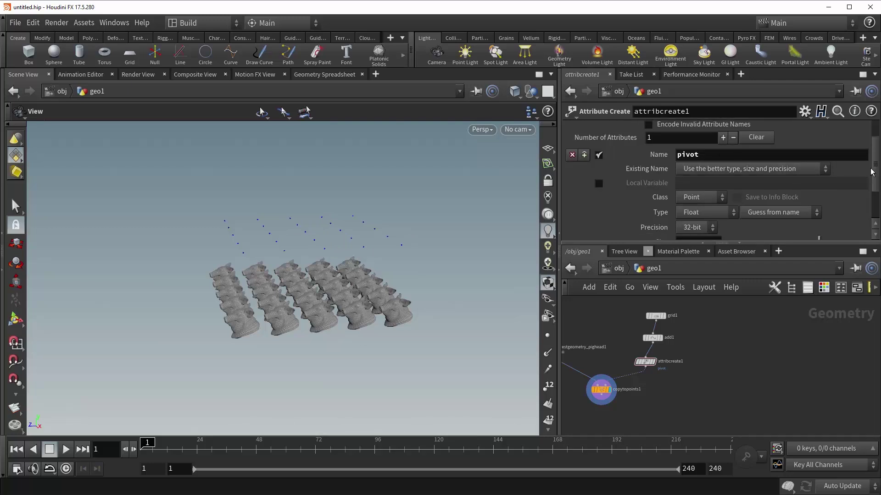
pyautogui.moveTo(874, 171); pyautogui.dragTo(874, 209)
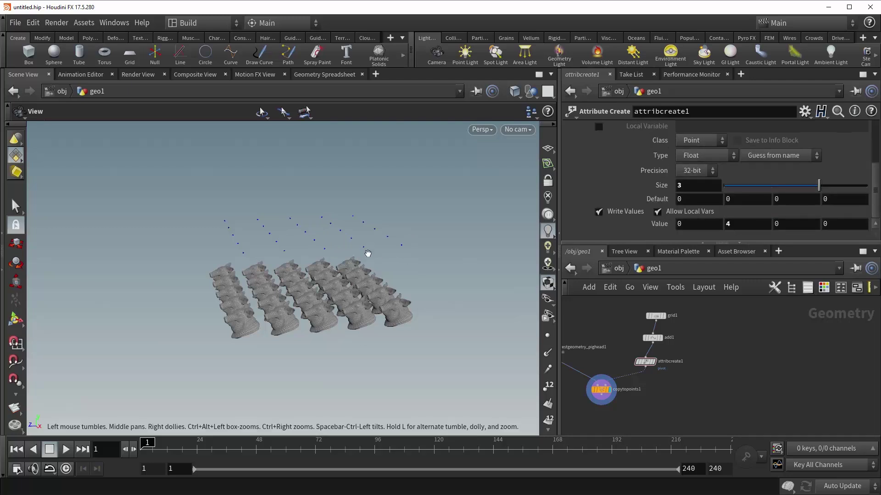
pyautogui.moveTo(355, 311); pyautogui.dragTo(394, 306)
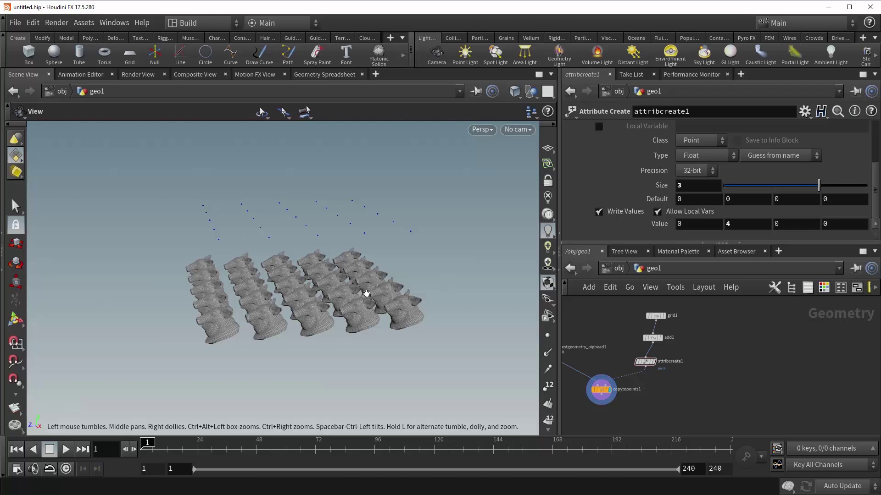
pyautogui.moveTo(366, 293); pyautogui.dragTo(362, 322)
# Insert an Attribute Randomize node between the Attribute Create and Copy to Points nodes, making room in the network.
pyautogui.moveTo(637, 399); pyautogui.dragTo(722, 381, button='middle')
pyautogui.moveTo(682, 381); pyautogui.dragTo(668, 400)
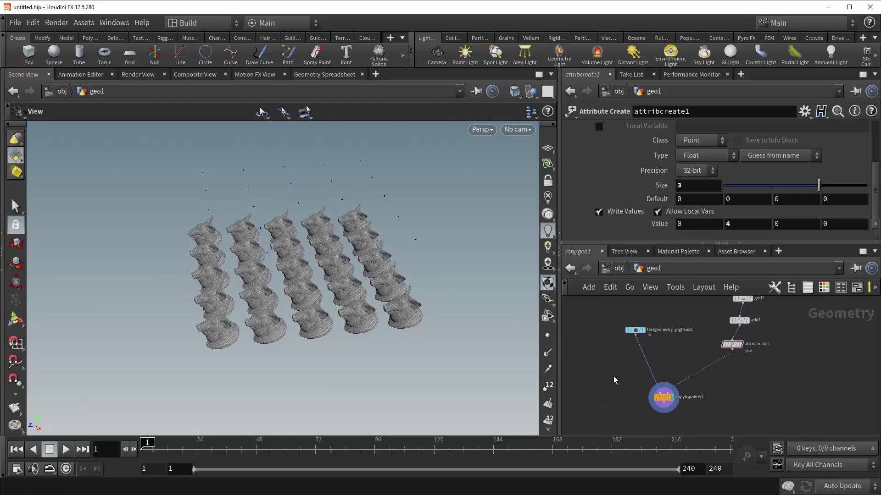
pyautogui.press('Tab')
pyautogui.write('attra')
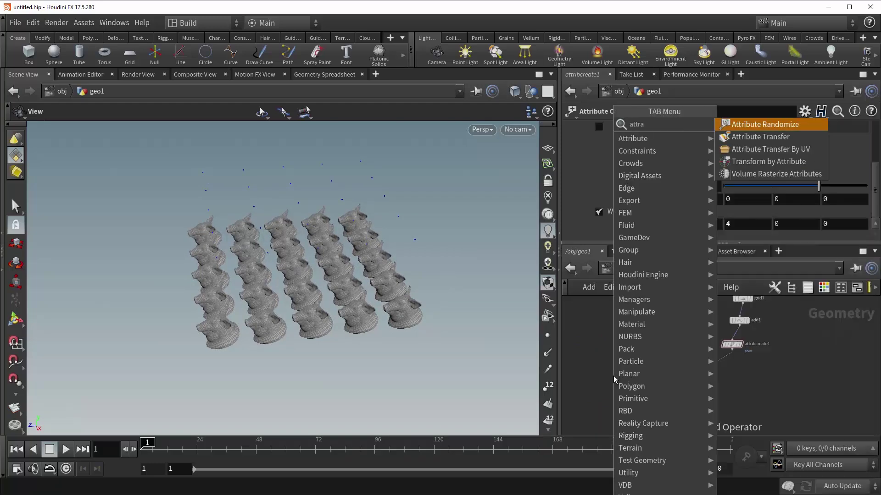
pyautogui.press('Return')
pyautogui.click(704, 375)
pyautogui.moveTo(705, 370); pyautogui.dragTo(733, 372)
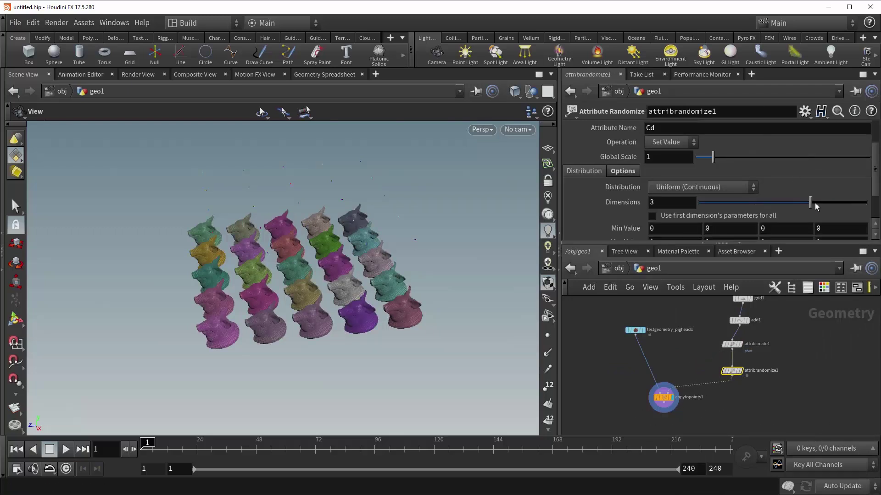
# Randomize the rot attribute with 4 dimensions and inspect the pig heads rotating about their offset pivots.
pyautogui.moveTo(830, 204); pyautogui.dragTo(865, 204)
pyautogui.click(754, 130)
pyautogui.write('rot')
pyautogui.press('Return')
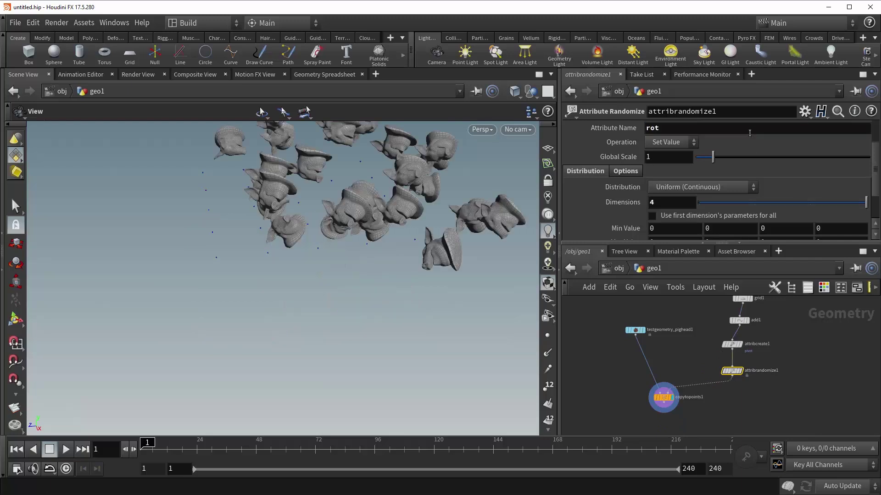
pyautogui.moveTo(406, 193); pyautogui.dragTo(359, 242)
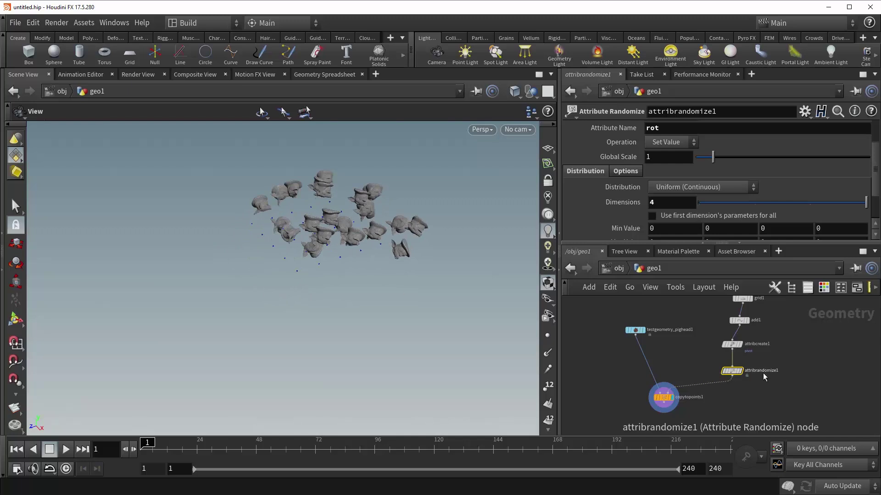
pyautogui.moveTo(738, 352)
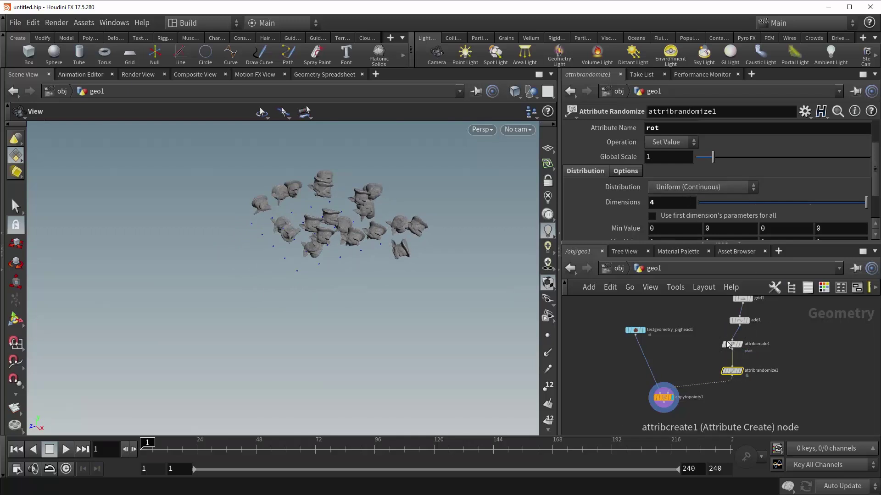
pyautogui.moveTo(381, 227); pyautogui.dragTo(418, 239, button='right')
pyautogui.moveTo(418, 238); pyautogui.dragTo(397, 229)
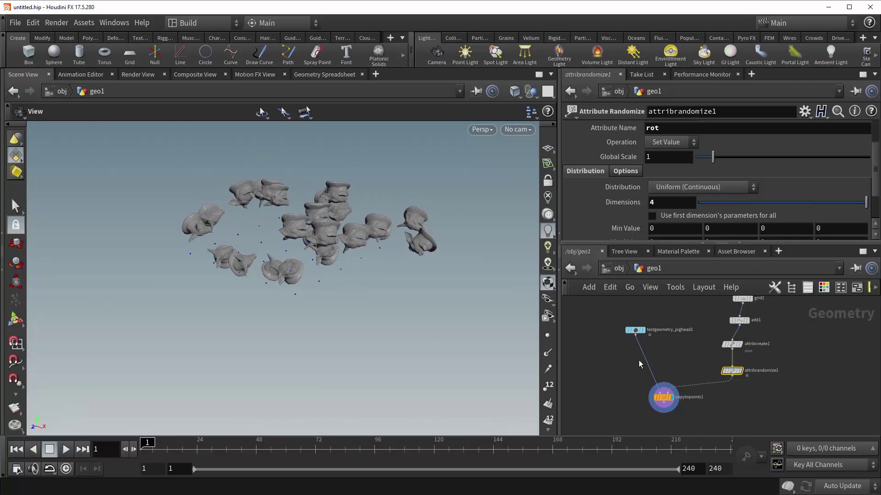
# Set the first three components of the rot distribution's max value to 0.
pyautogui.moveTo(878, 188); pyautogui.dragTo(874, 212)
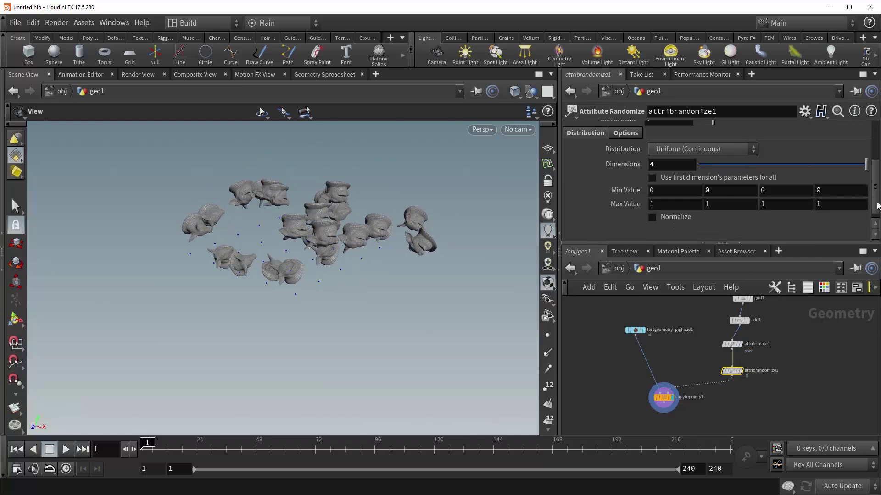
pyautogui.moveTo(684, 204); pyautogui.dragTo(615, 210, button='middle')
pyautogui.moveTo(748, 207); pyautogui.dragTo(679, 208, button='middle')
pyautogui.moveTo(785, 207); pyautogui.dragTo(724, 210, button='middle')
pyautogui.moveTo(325, 331); pyautogui.dragTo(331, 314, button='right')
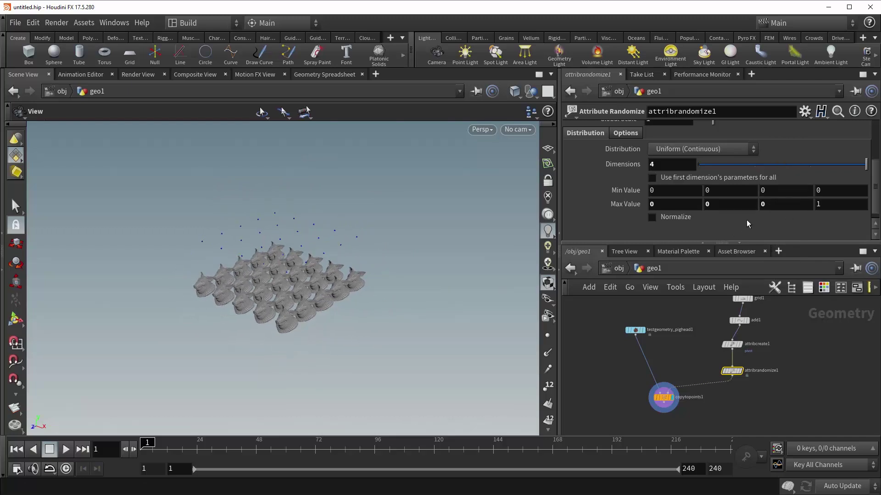
# Set the third component of the rot distribution's max value to 0.074.
pyautogui.moveTo(774, 204); pyautogui.dragTo(851, 254, button='middle')
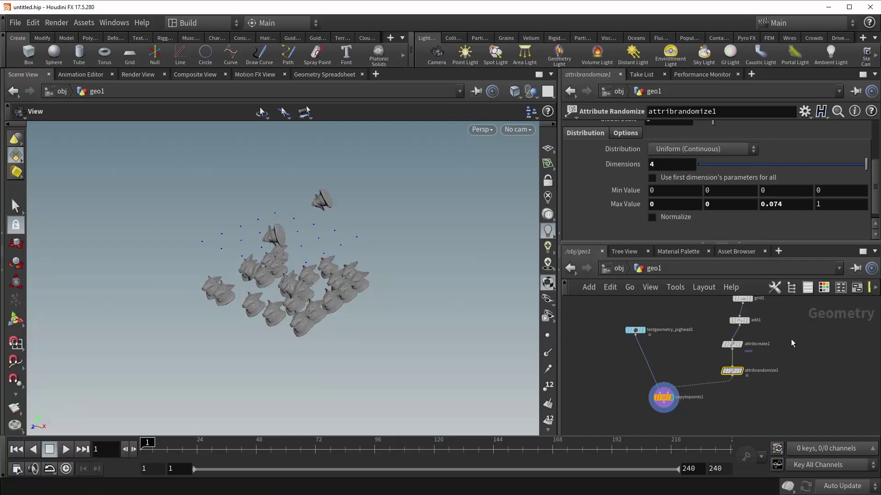
# Delete the Attribute Create and Attribute Randomize nodes, and display only the source pig head.
pyautogui.moveTo(804, 334); pyautogui.dragTo(778, 362, button='middle')
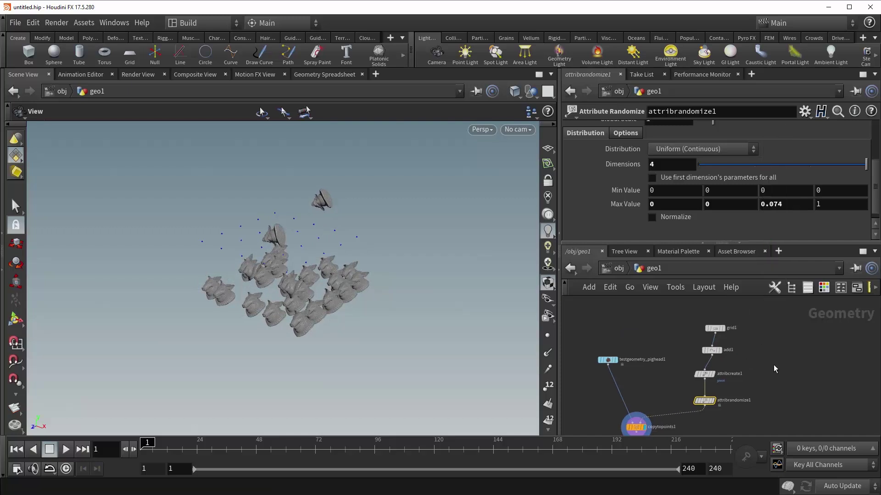
pyautogui.moveTo(792, 392); pyautogui.dragTo(789, 365, button='middle')
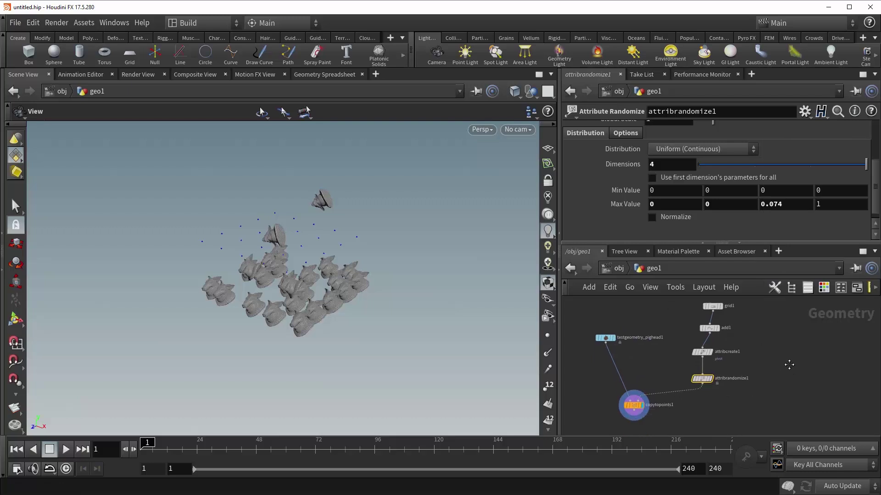
pyautogui.keyDown('shift'); pyautogui.click(702, 354); pyautogui.keyUp('shift')
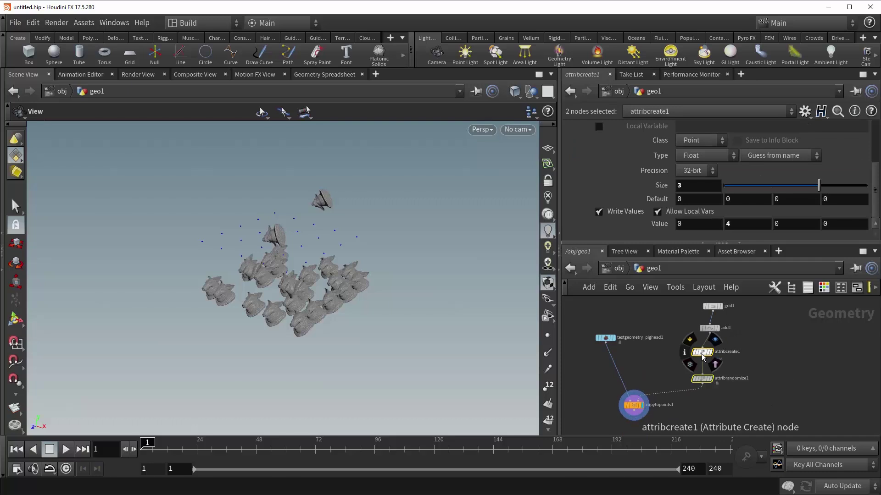
pyautogui.press('Delete')
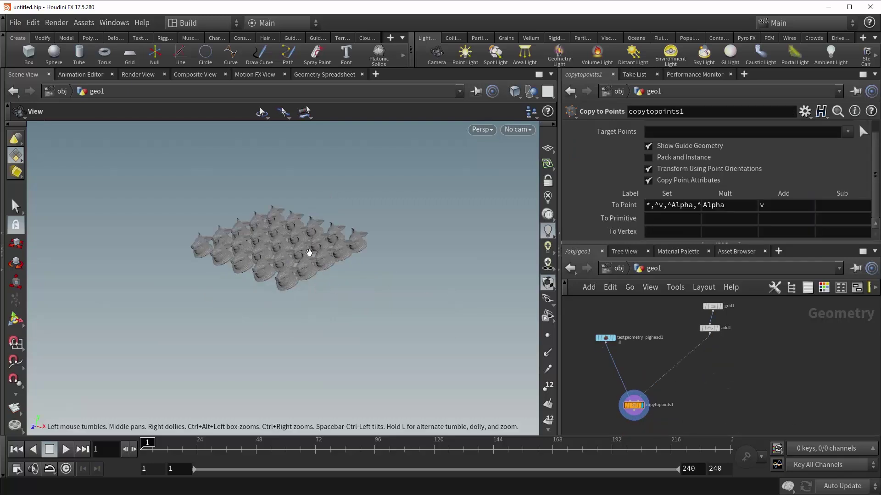
pyautogui.click(613, 338)
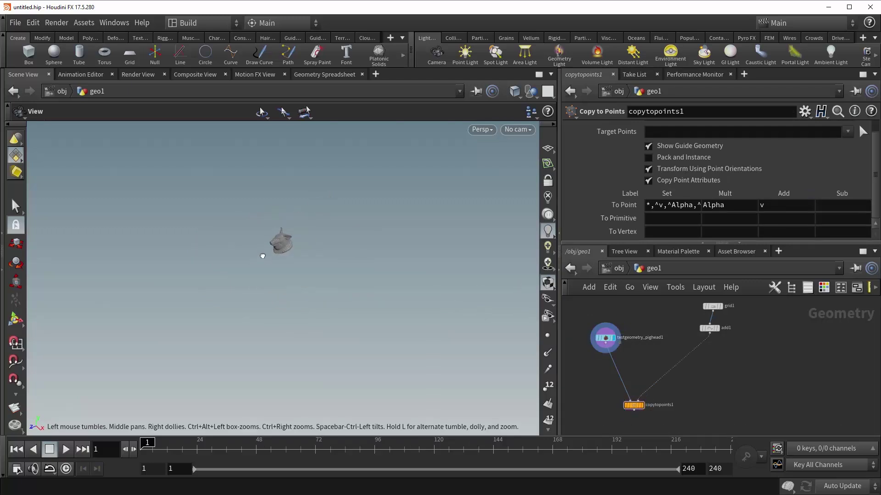
# Insert a Material node between the Add and Copy to Points nodes, with its attributes set to Point Attributes.
pyautogui.press('Tab')
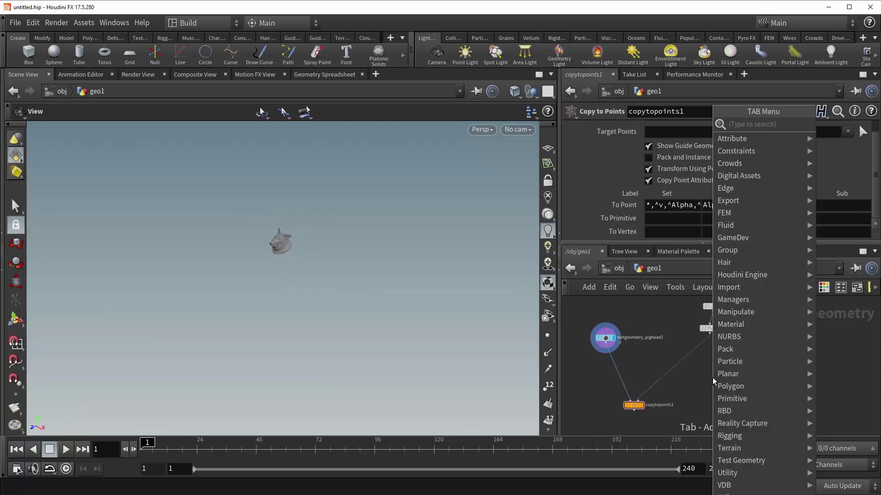
pyautogui.press('Return')
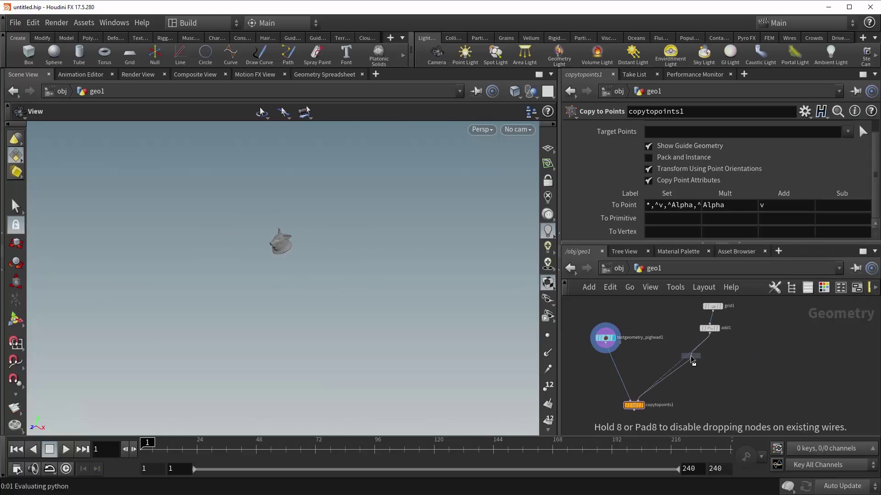
pyautogui.click(690, 356)
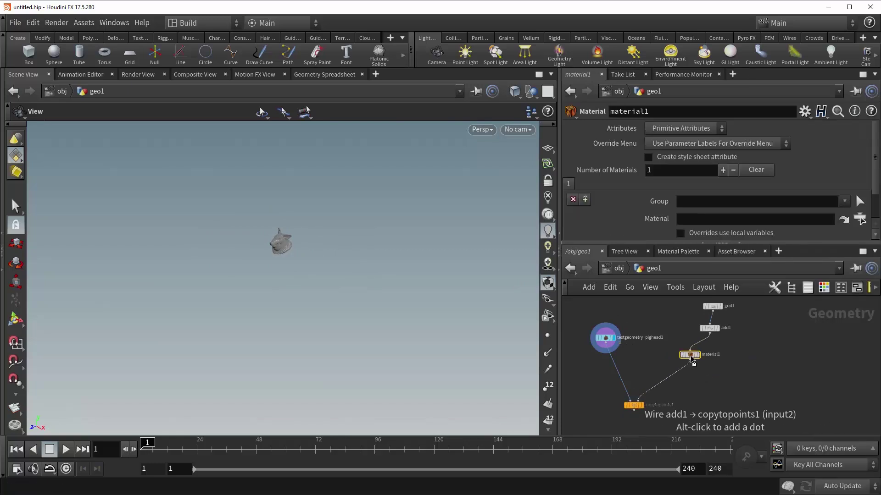
pyautogui.click(688, 130)
pyautogui.click(678, 140)
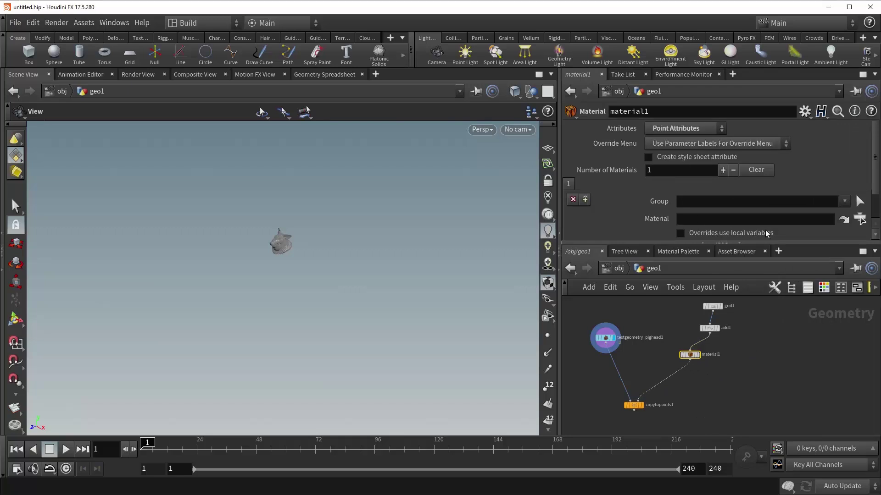
# Assign the red material from the mat network to the Material node.
pyautogui.click(860, 220)
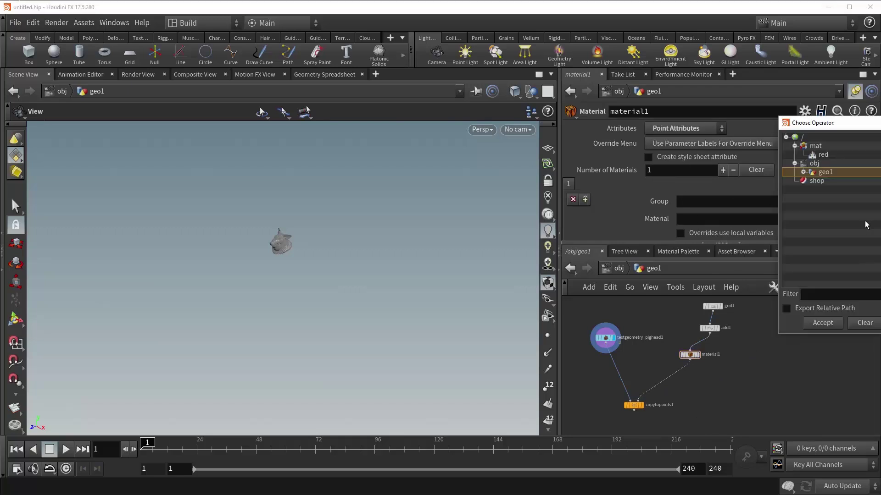
pyautogui.click(822, 155)
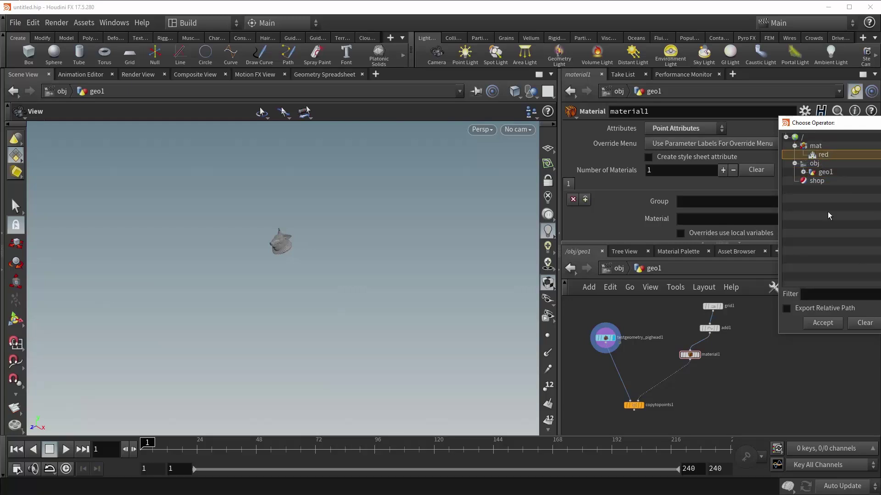
pyautogui.click(823, 323)
pyautogui.scroll(-1, 875, 194)
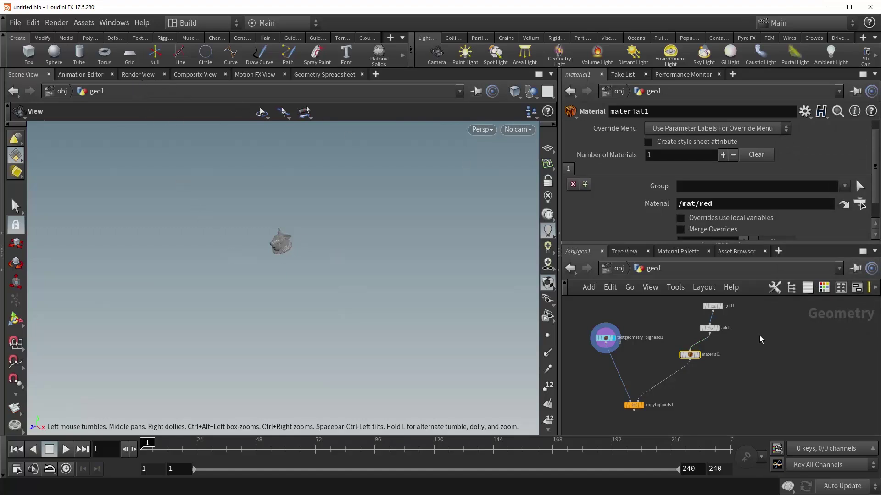
# Enable Pack and Instance on the Copy to Points node and display its result.
pyautogui.click(635, 405)
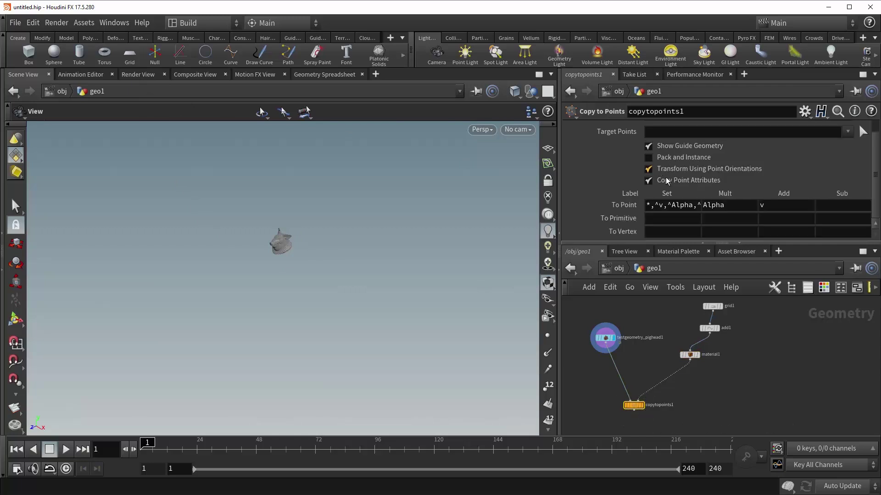
pyautogui.moveTo(690, 162)
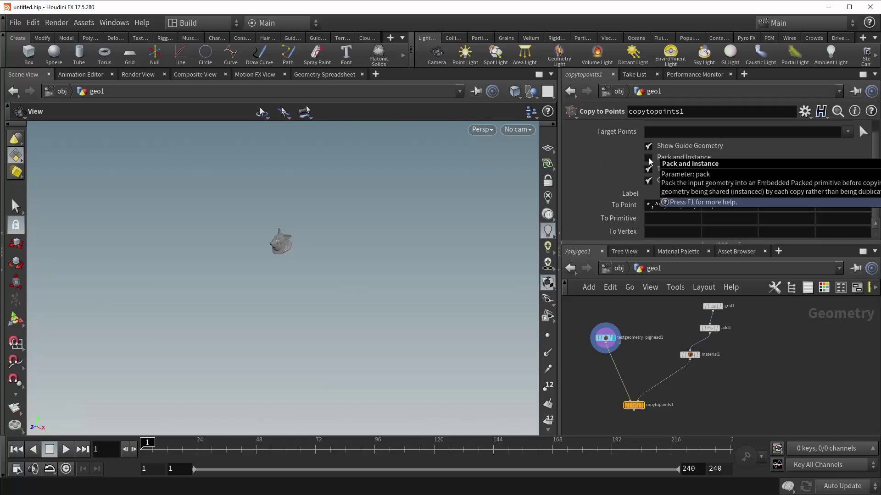
pyautogui.click(649, 159)
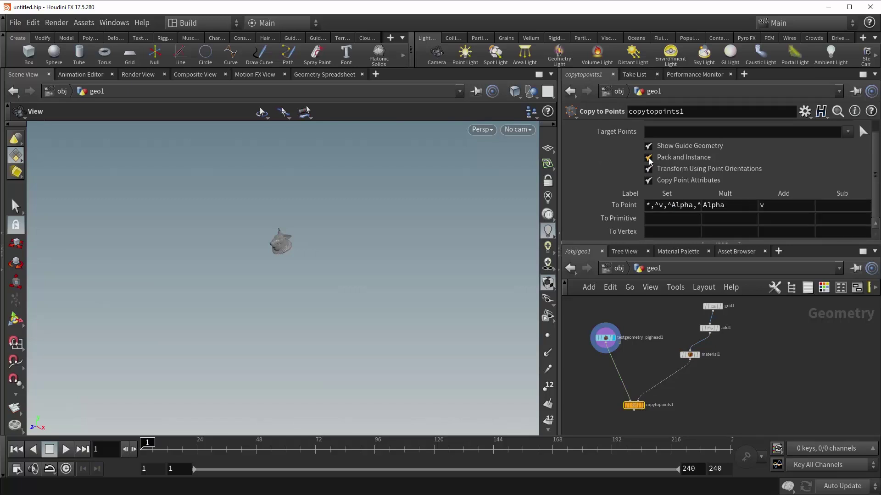
pyautogui.click(643, 408)
pyautogui.moveTo(342, 246); pyautogui.dragTo(331, 289, button='middle')
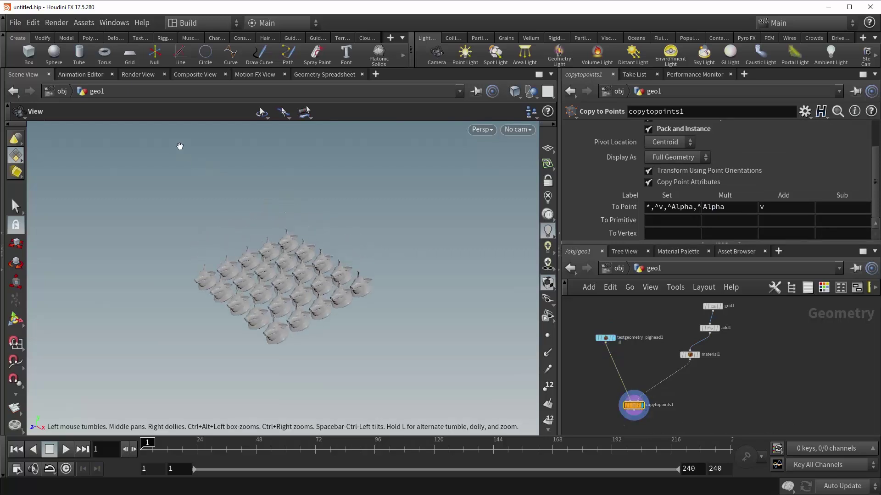
# Render the copied pig heads with /out/mantra1 to check the material assigned through the points.
pyautogui.click(142, 75)
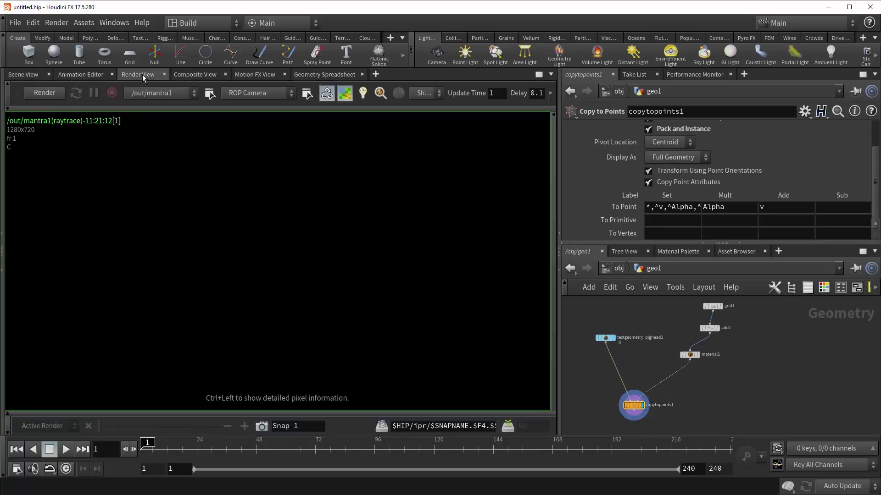
pyautogui.click(39, 98)
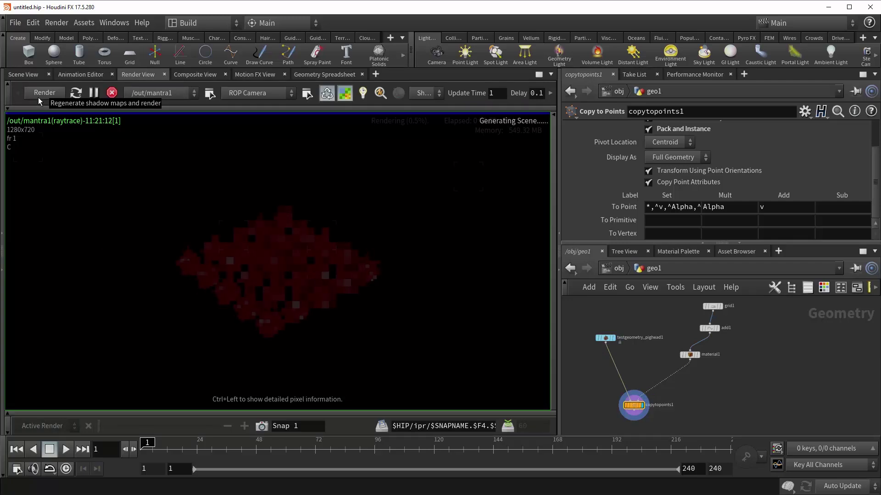